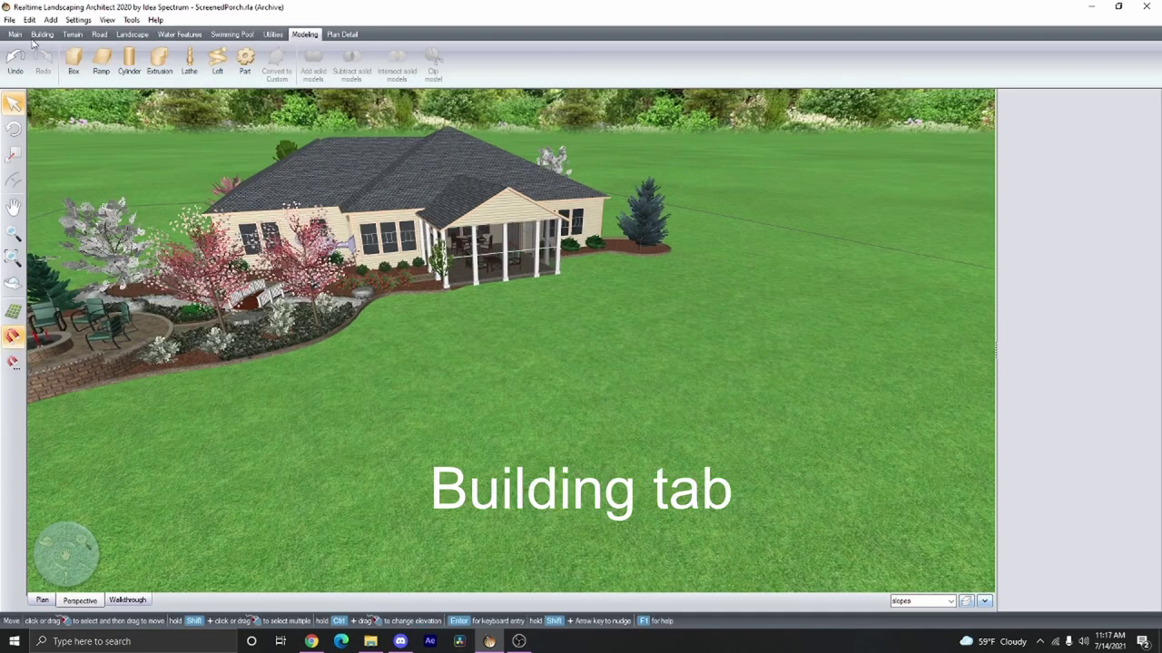
- Draw a rectangular house about 16' by 14' on the open lawn in front of the existing house
{"action": "left_click", "coordinate": [41, 33]}
{"action": "left_click", "coordinate": [75, 61]}
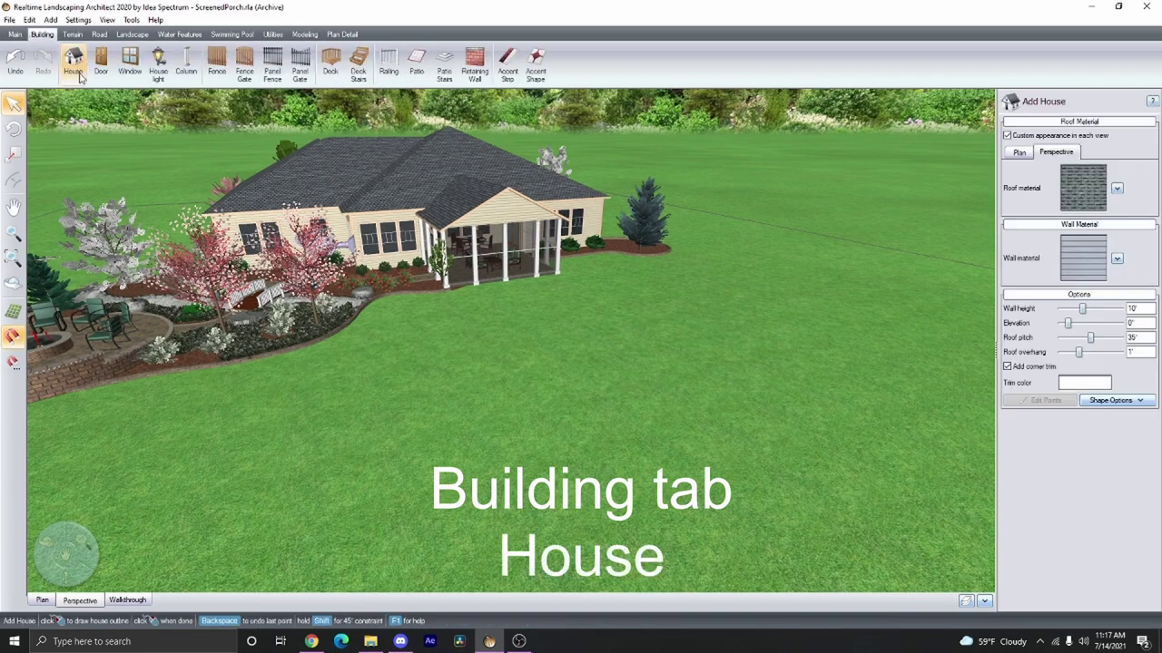
{"action": "left_click", "coordinate": [550, 383]}
{"action": "left_click", "coordinate": [643, 482]}
{"action": "left_click", "coordinate": [816, 427]}
{"action": "left_click", "coordinate": [697, 353]}
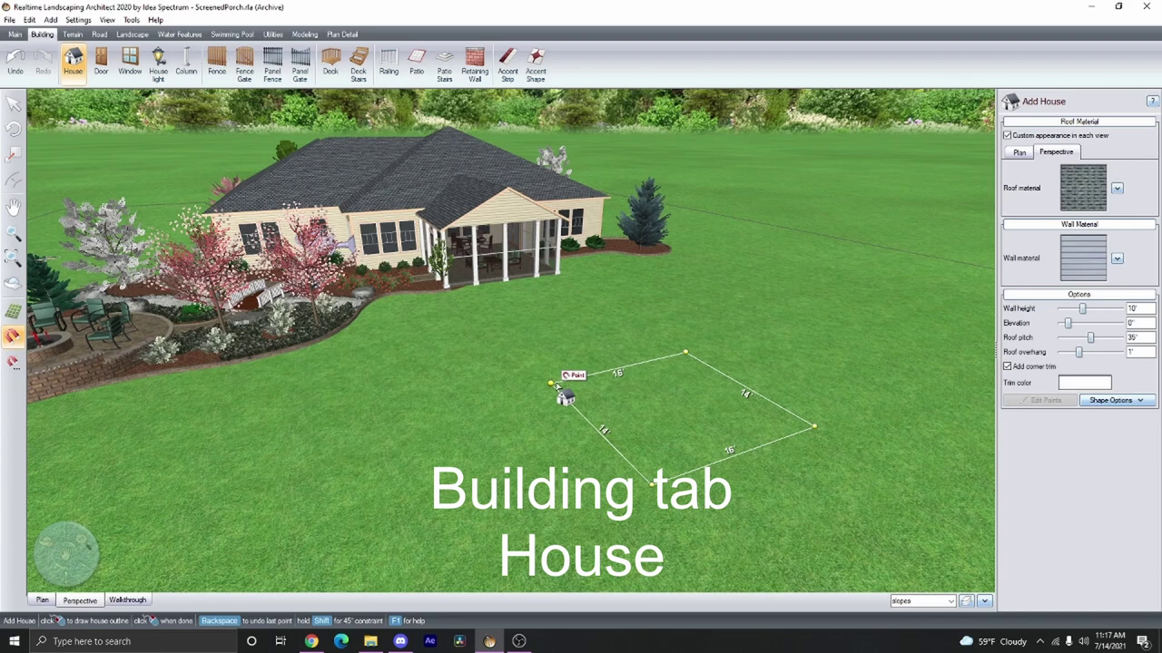
{"action": "left_click", "coordinate": [551, 384]}
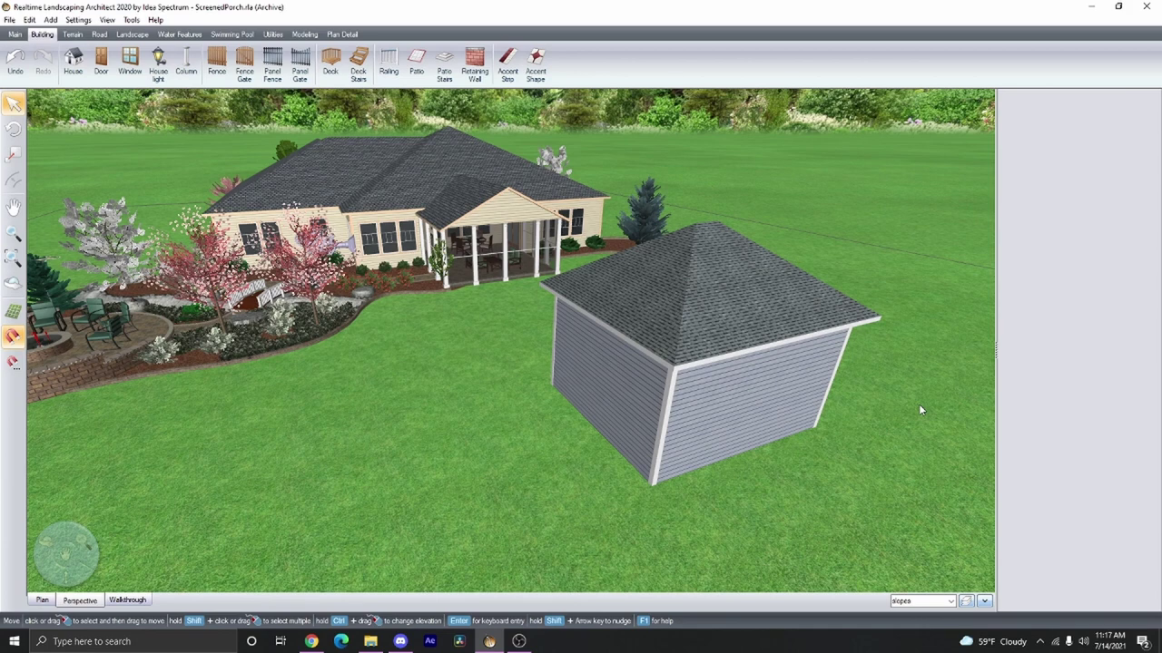
- Give the new house's walls a solid dark grey color (RGB 46, 46, 46) and turn off its corner trim
{"action": "left_click", "coordinate": [783, 366]}
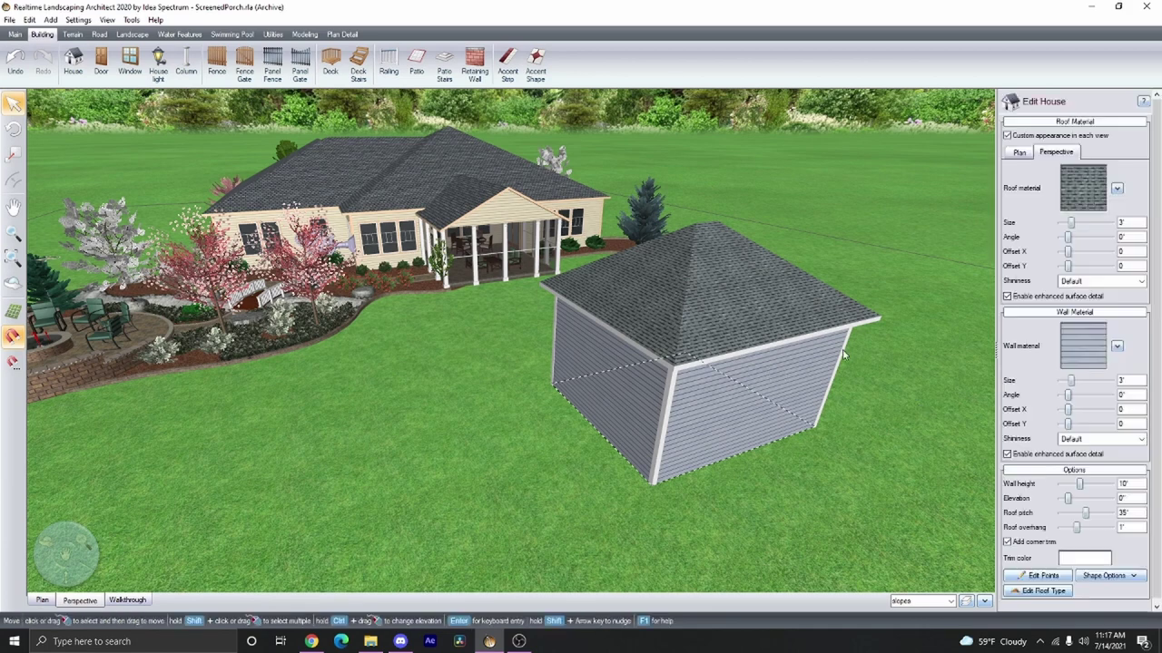
{"action": "left_click", "coordinate": [1116, 349]}
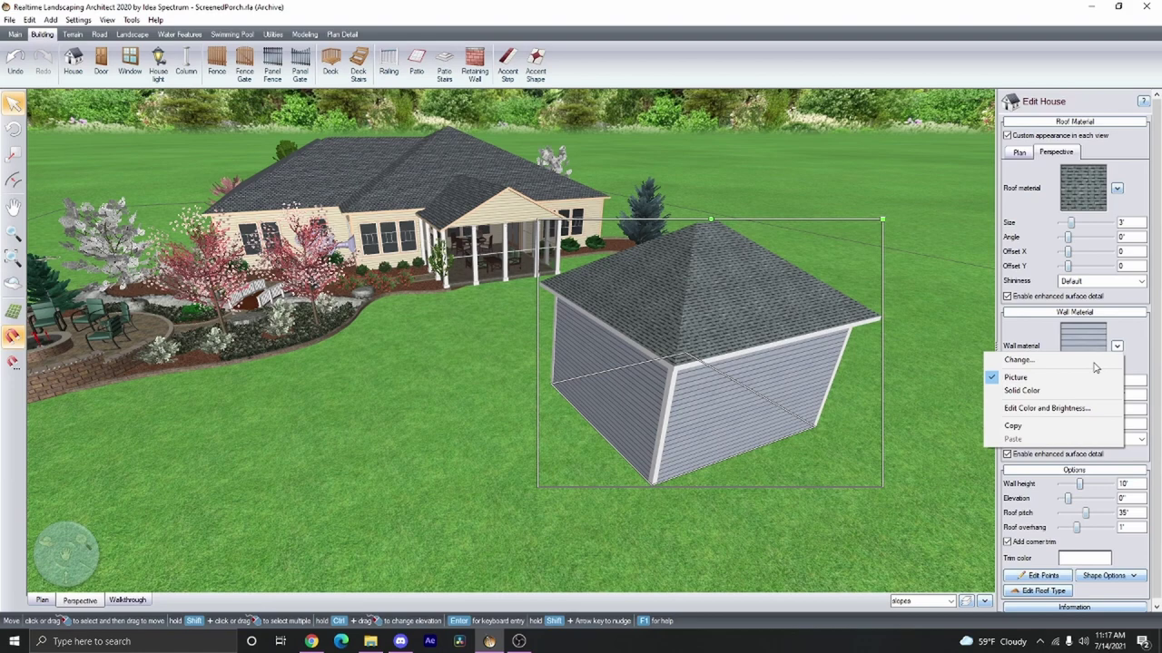
{"action": "left_click", "coordinate": [1071, 393]}
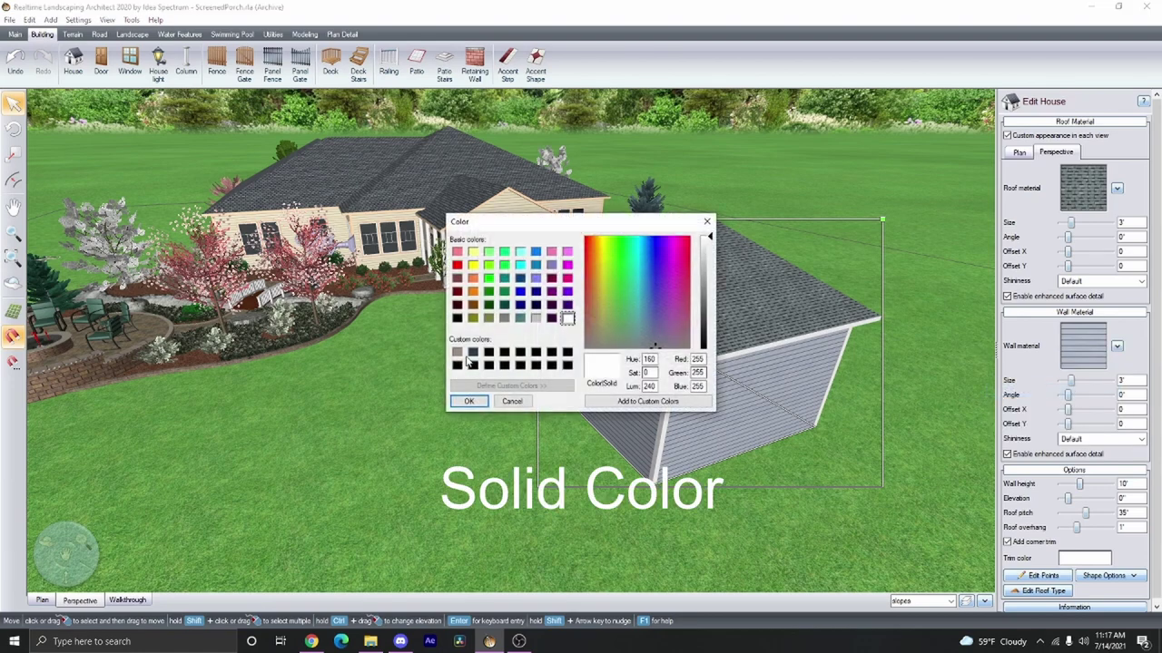
{"action": "left_click", "coordinate": [710, 315]}
{"action": "left_click_drag", "start_coordinate": [711, 318], "coordinate": [711, 332]}
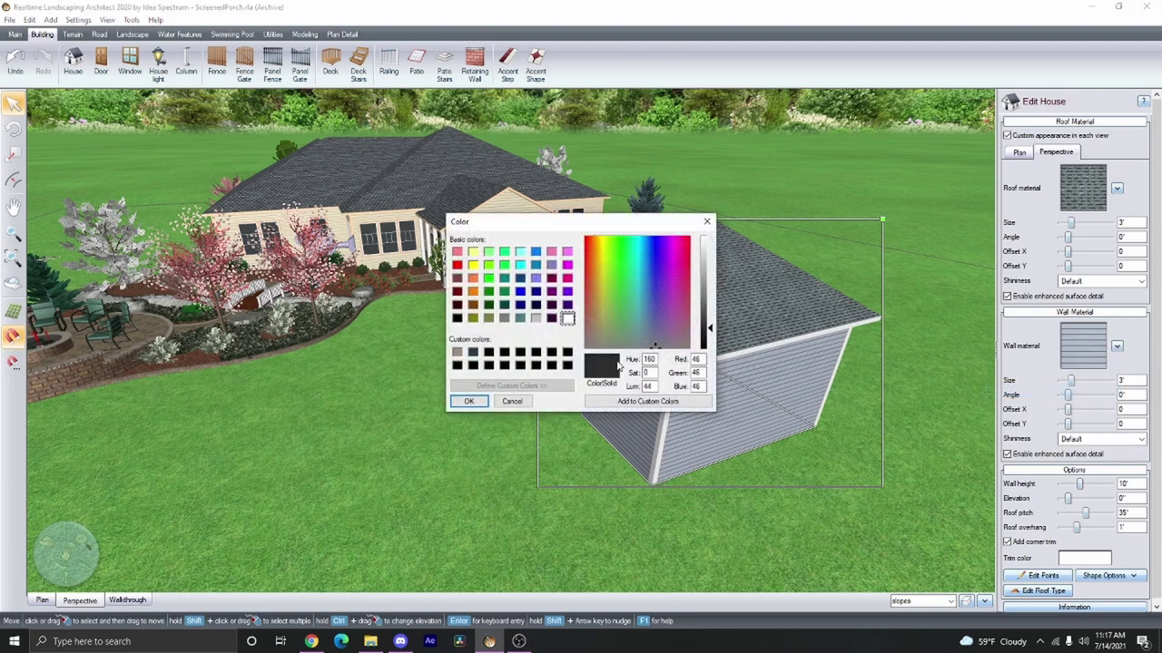
{"action": "left_click", "coordinate": [469, 401]}
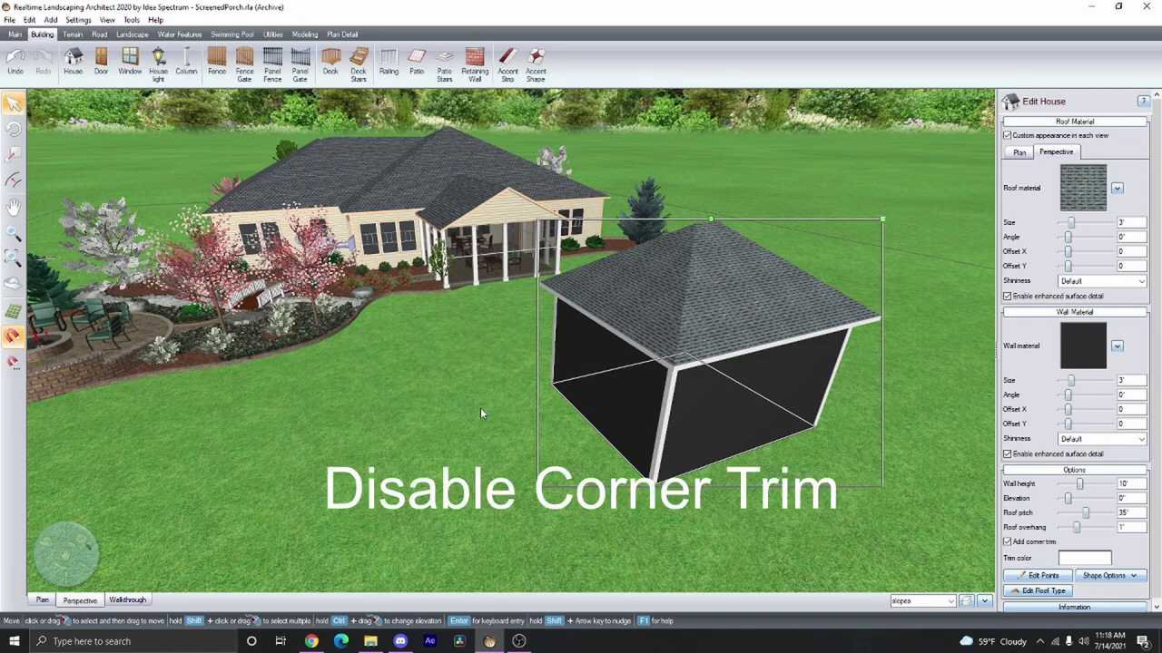
{"action": "left_click", "coordinate": [1006, 542]}
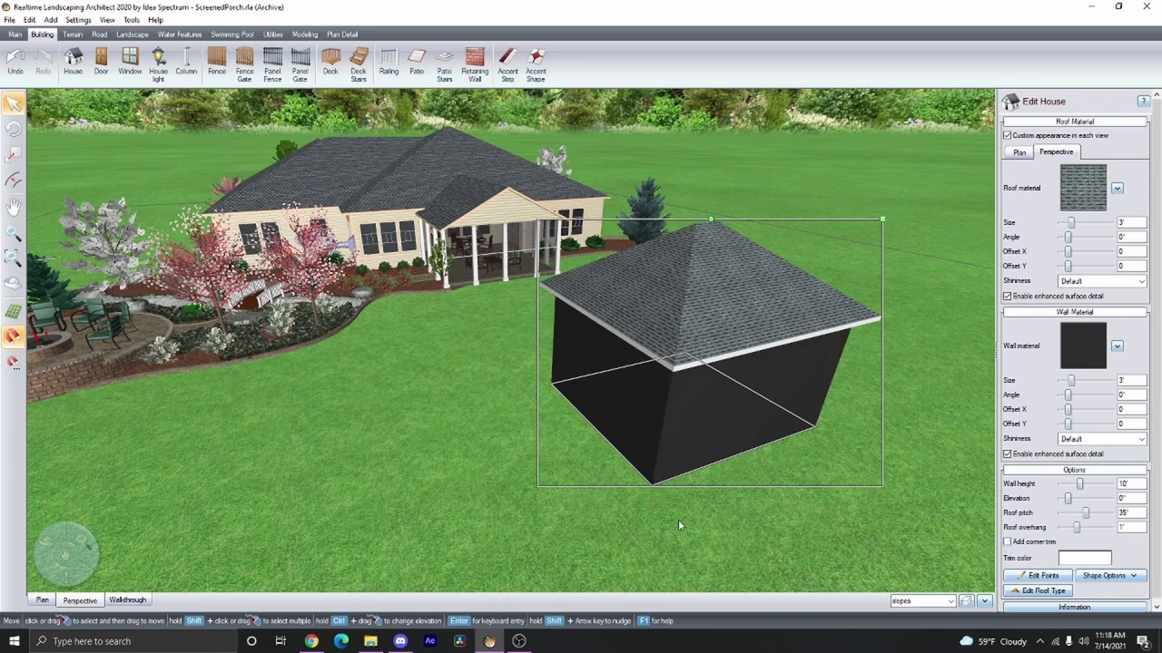
{"action": "left_click", "coordinate": [406, 479]}
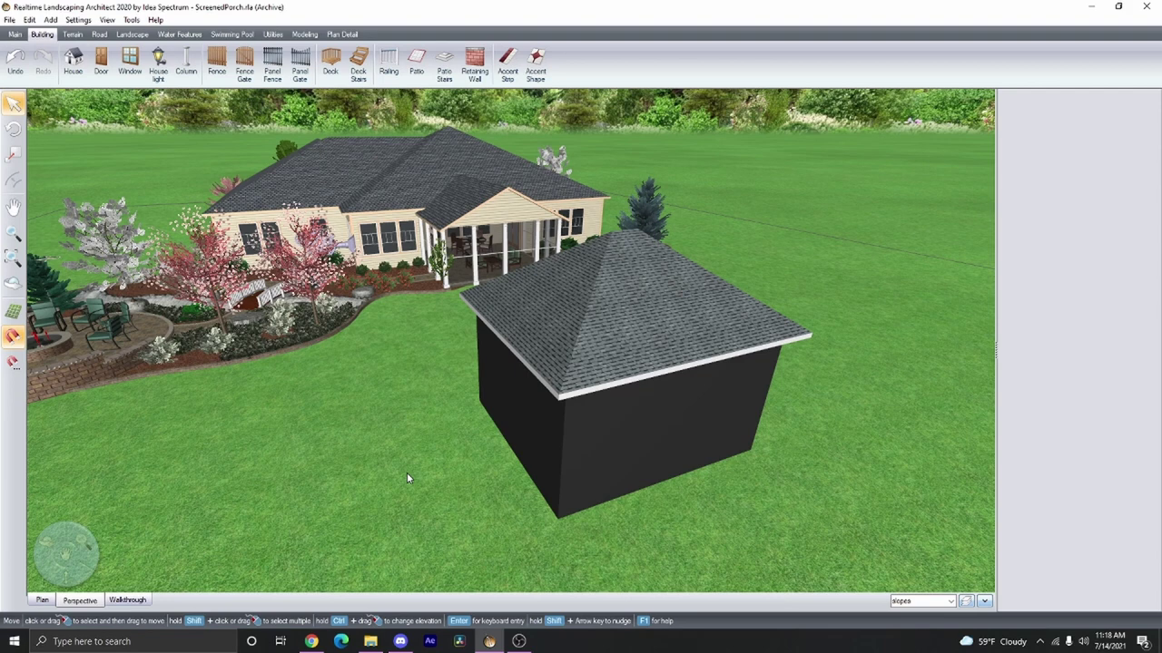
- Convert the dark-walled house to a custom model
{"action": "left_click", "coordinate": [510, 432]}
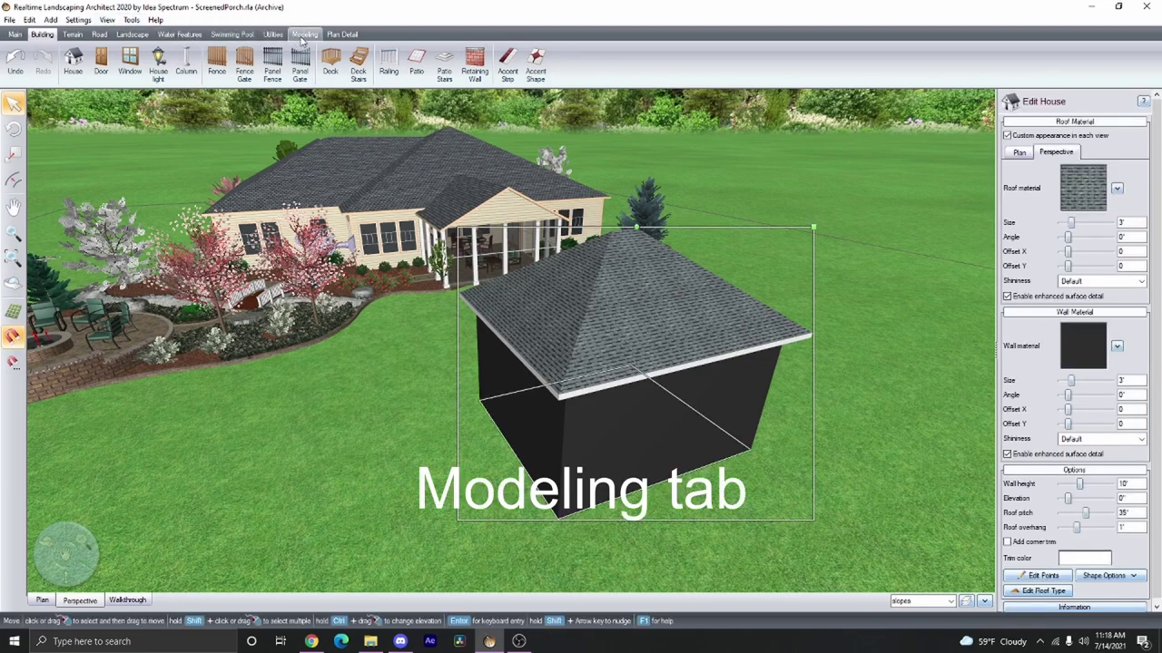
{"action": "left_click", "coordinate": [304, 35]}
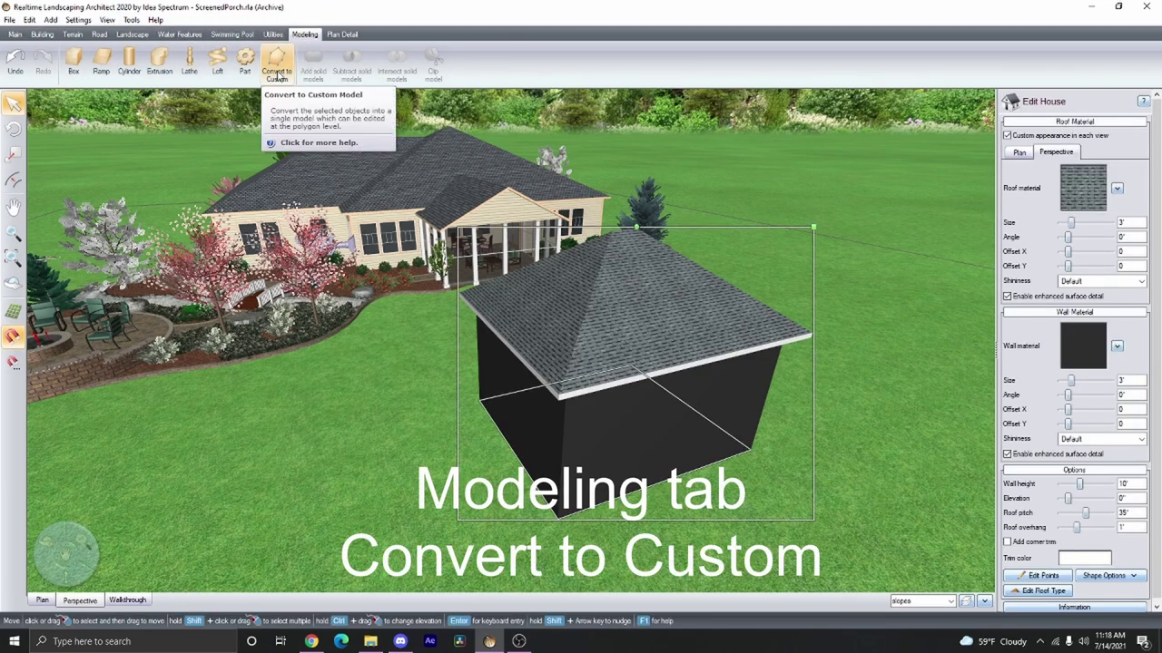
{"action": "left_click", "coordinate": [279, 69]}
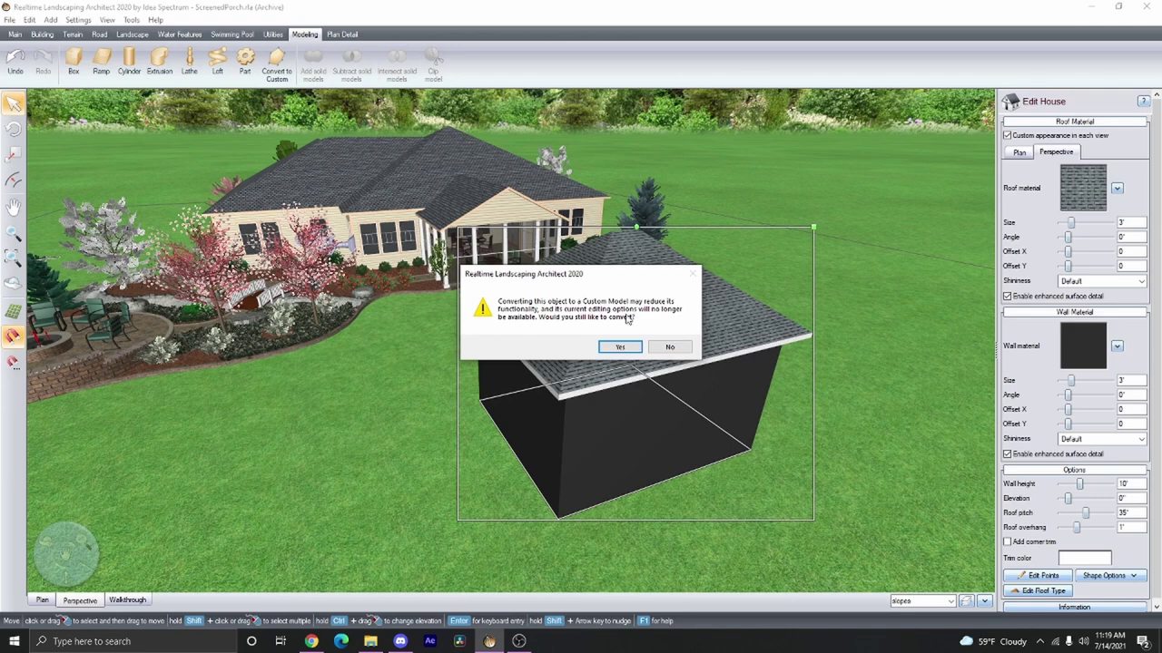
{"action": "left_click", "coordinate": [620, 348]}
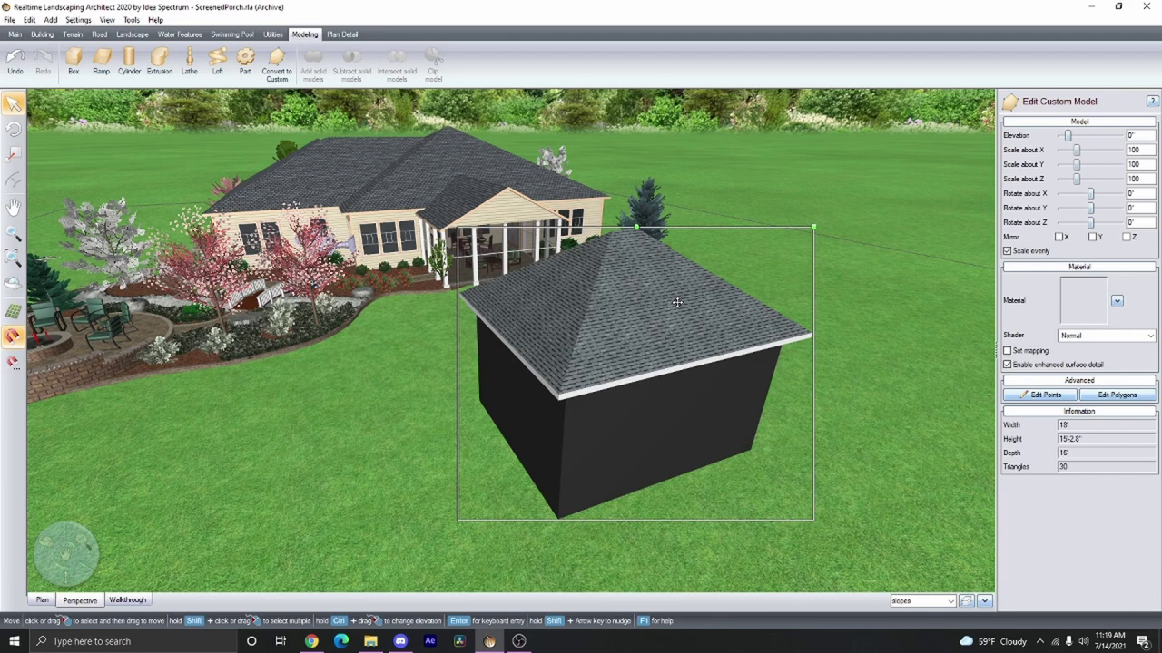
- Set the shader of all wall polygons sharing the dark material to Semi-transparent (25%)
{"action": "left_click", "coordinate": [1113, 396]}
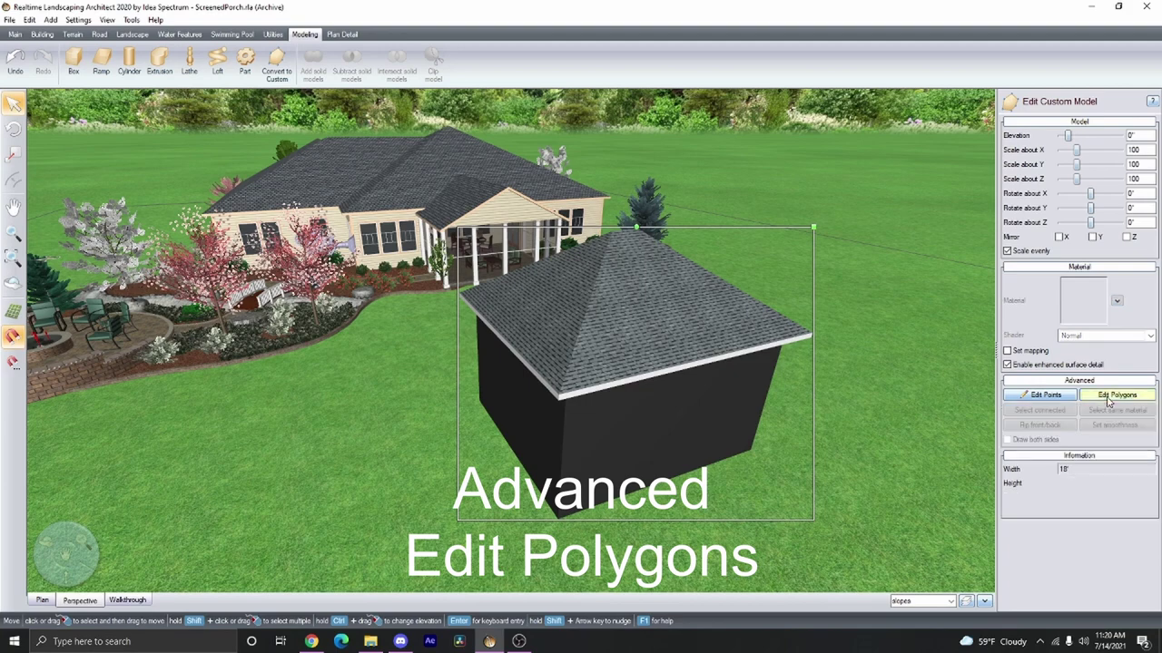
{"action": "left_click", "coordinate": [674, 426]}
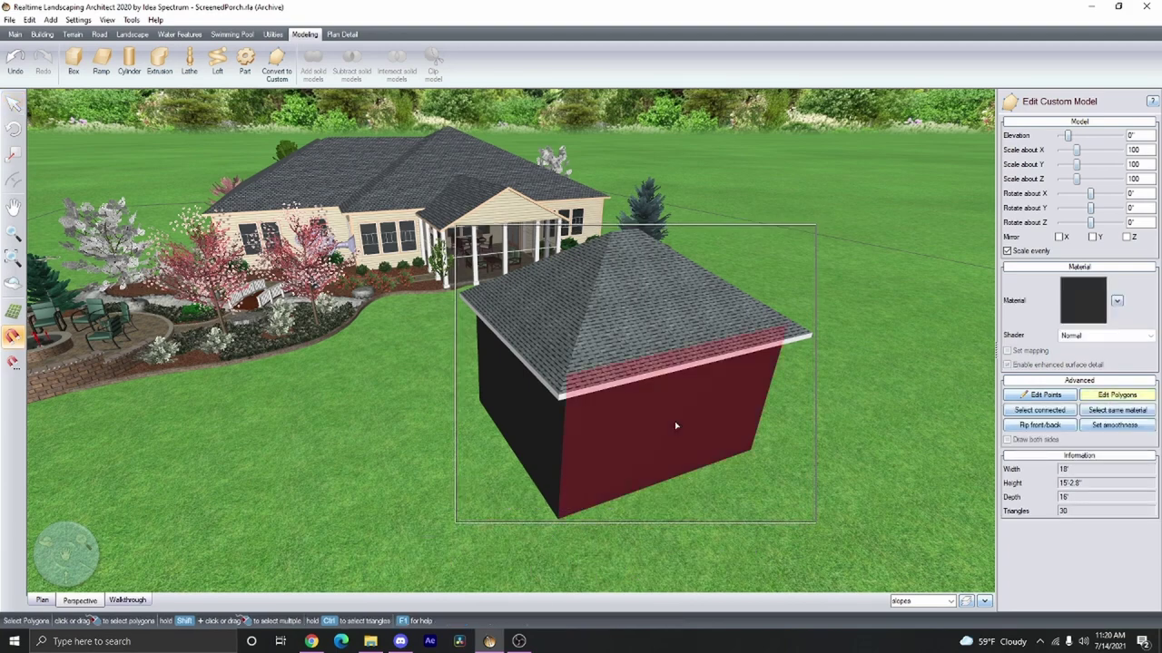
{"action": "left_click", "coordinate": [1096, 413]}
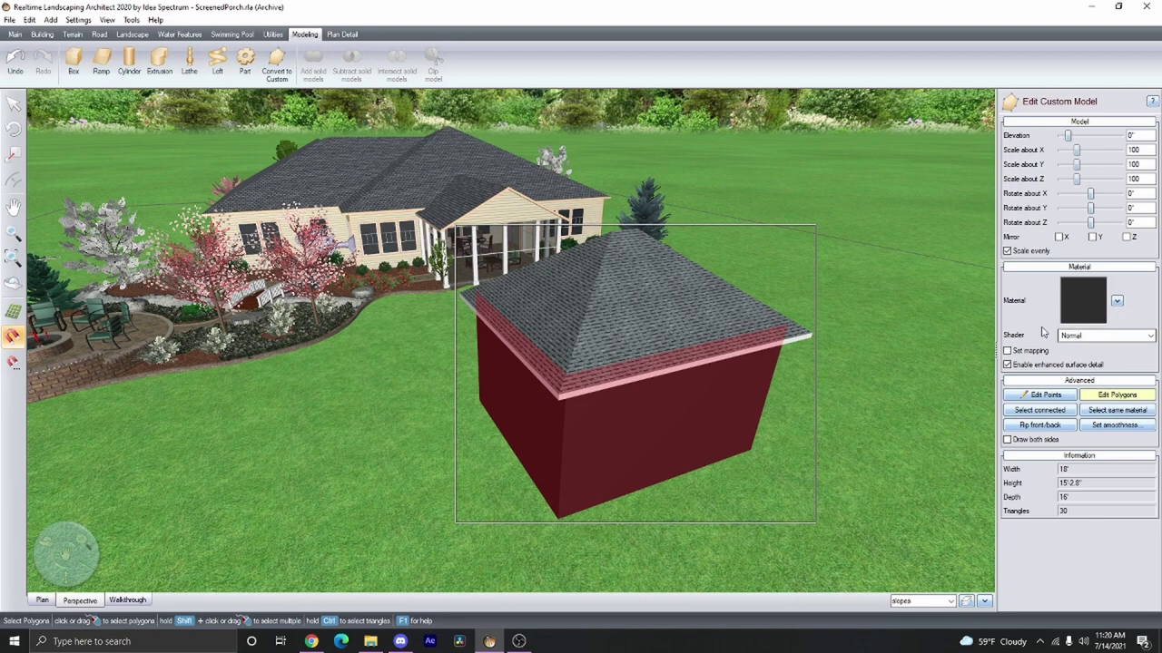
{"action": "left_click", "coordinate": [1117, 336]}
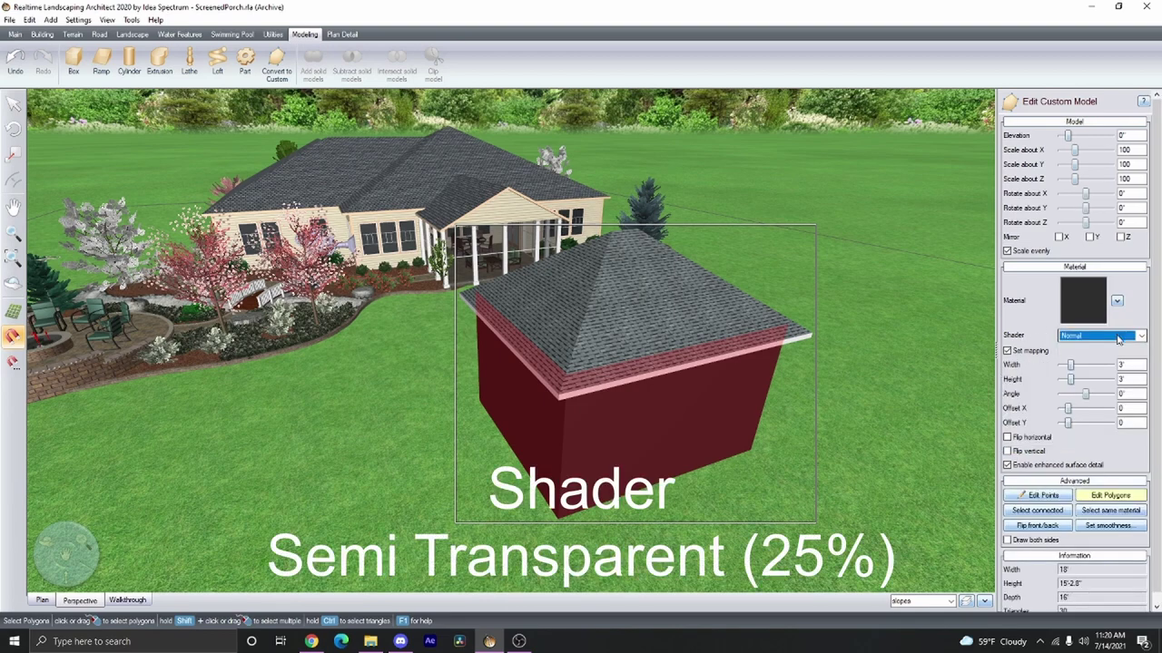
{"action": "left_click", "coordinate": [1118, 336]}
{"action": "left_click", "coordinate": [1115, 396]}
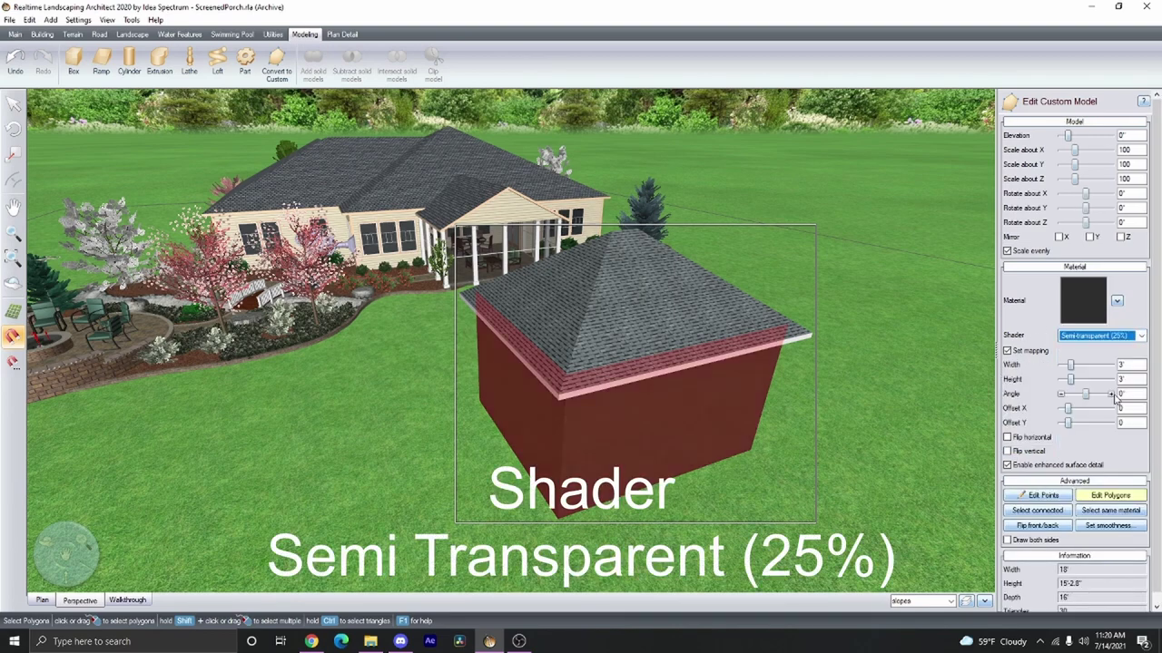
{"action": "left_click", "coordinate": [1108, 496]}
- Add a column at the front corner of the new structure and raise its height to 9'-5"
{"action": "middle_click_drag", "start_coordinate": [879, 481], "coordinate": [849, 410]}
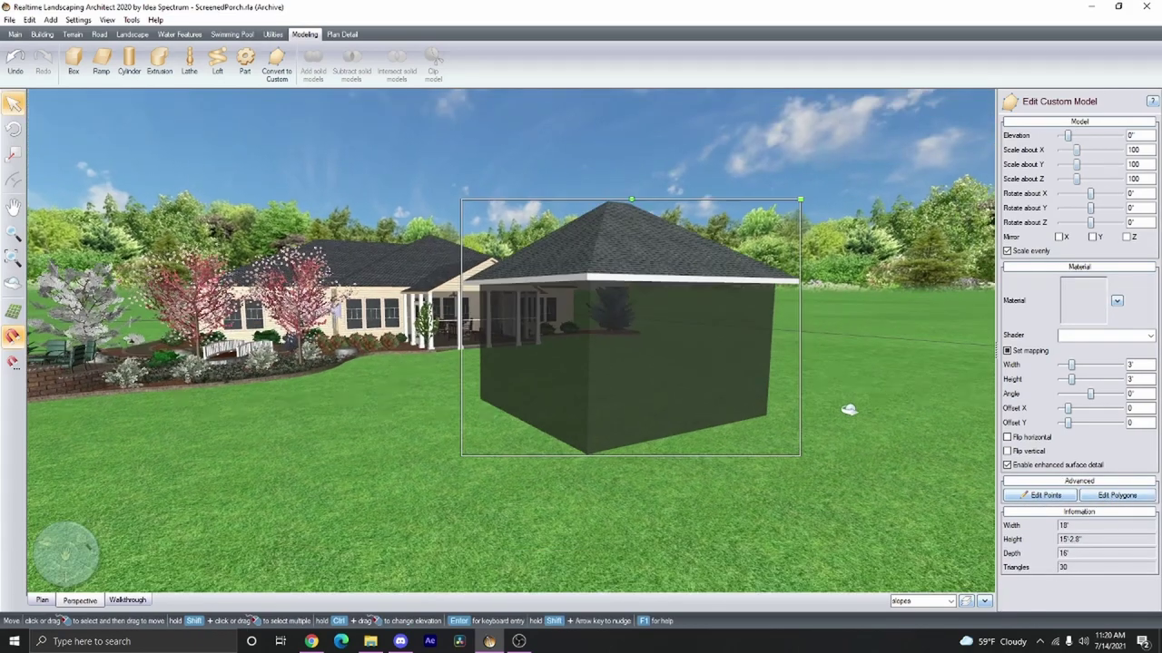
{"action": "right_click_drag", "start_coordinate": [848, 410], "coordinate": [830, 363]}
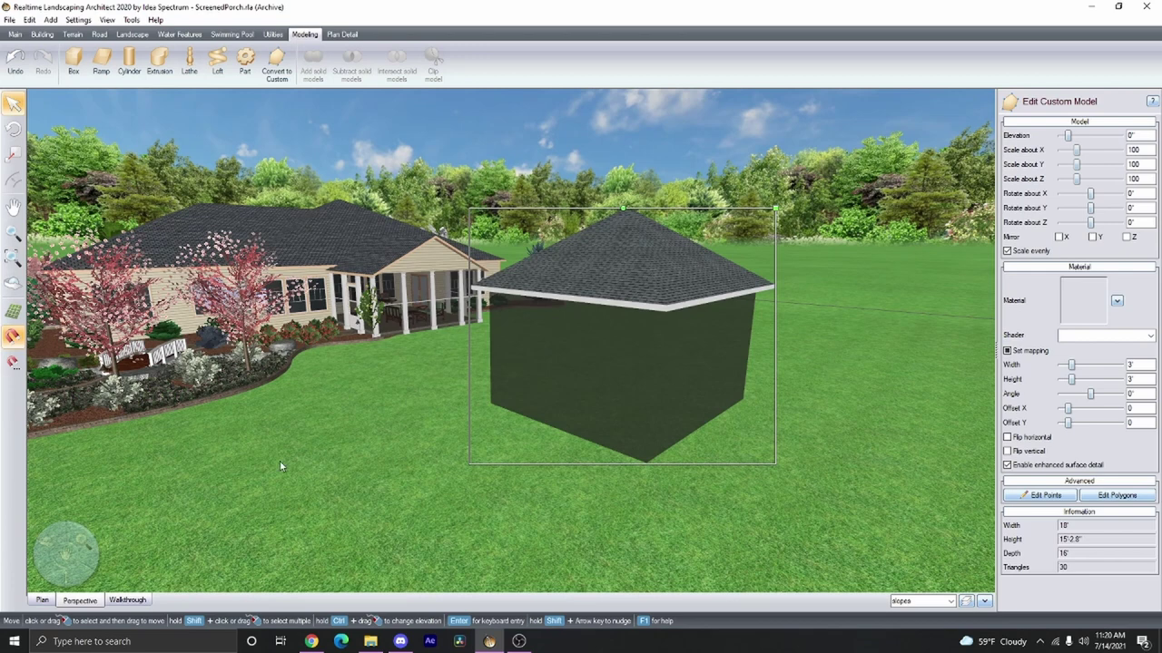
{"action": "left_click", "coordinate": [42, 34]}
{"action": "left_click", "coordinate": [187, 64]}
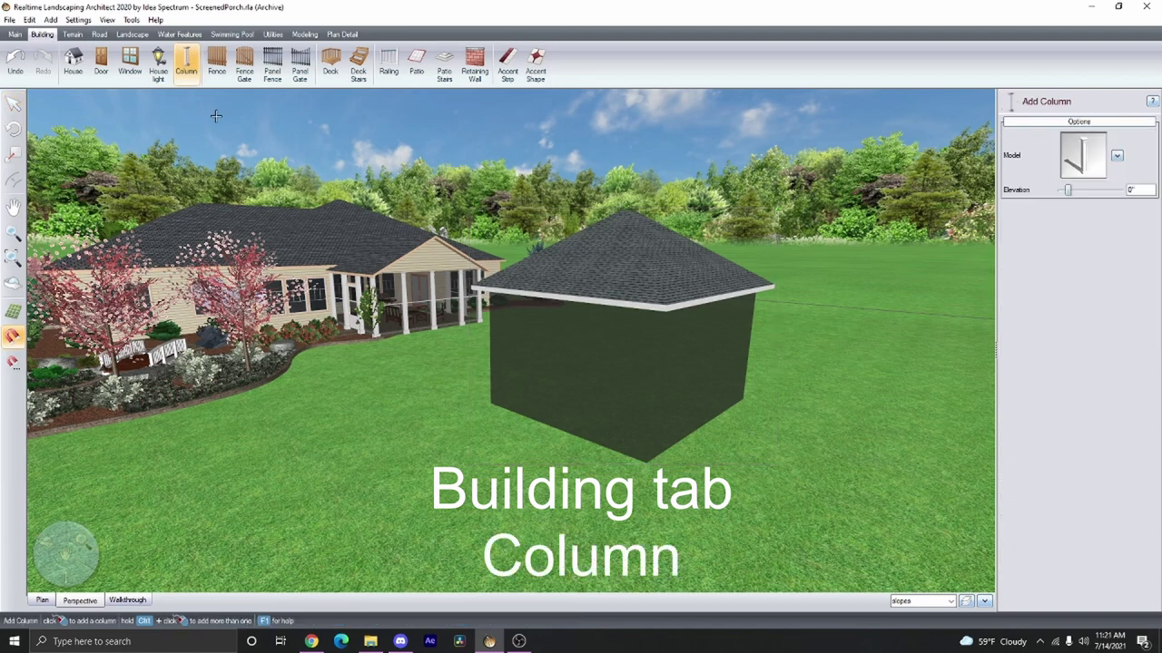
{"action": "left_click", "coordinate": [651, 463]}
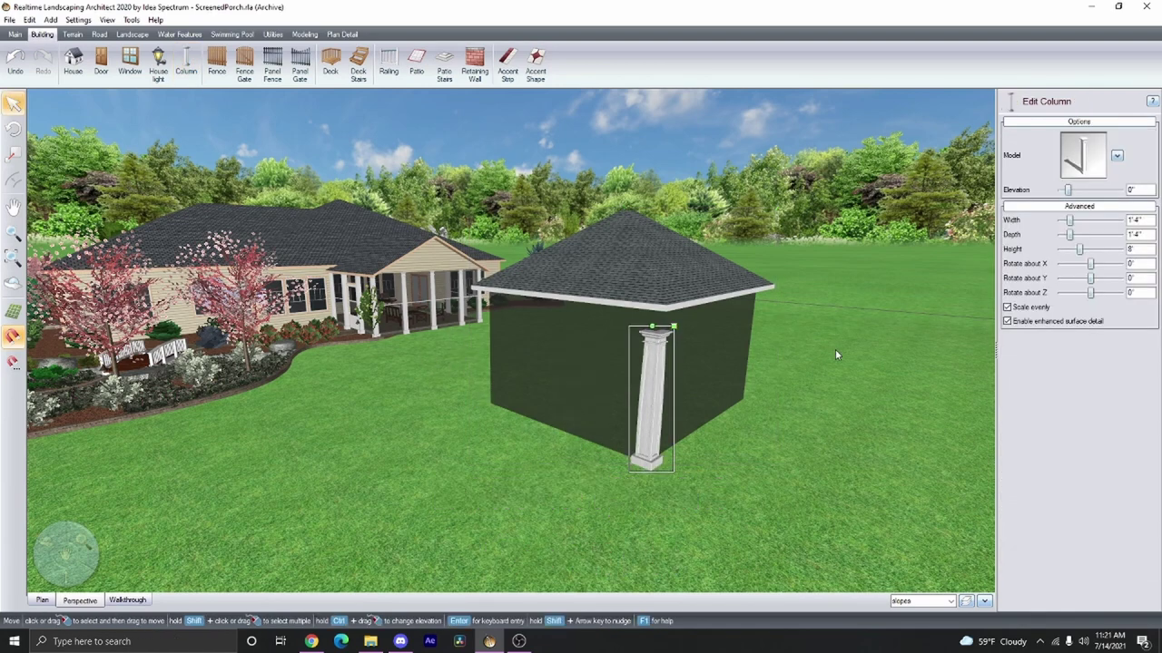
{"action": "left_click", "coordinate": [1121, 250]}
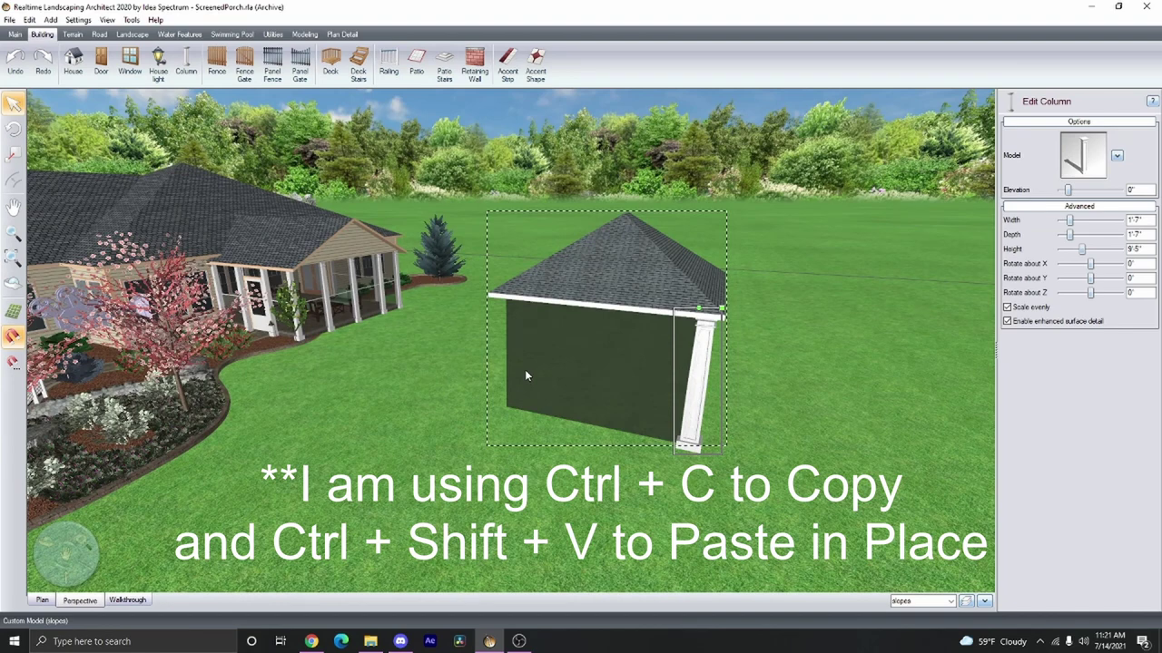
- Duplicate the column in place and move the copies to the structure's other corners
{"action": "key", "text": "ctrl+shift+v"}
{"action": "left_click_drag", "start_coordinate": [676, 356], "coordinate": [522, 337]}
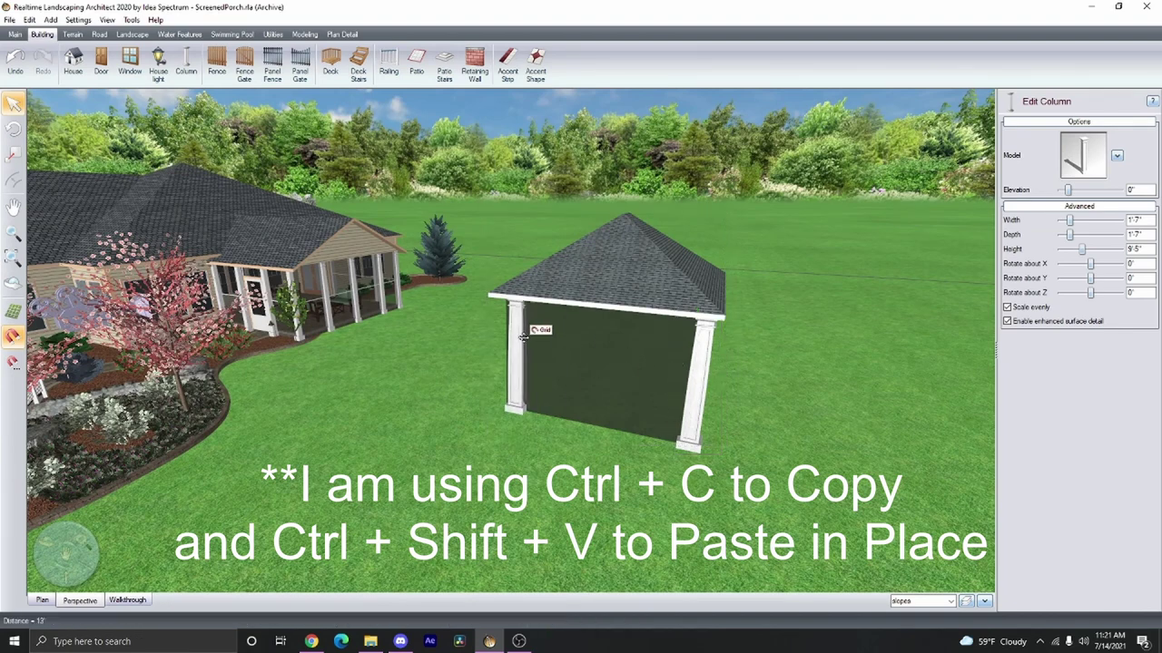
{"action": "middle_click_drag", "start_coordinate": [522, 336], "coordinate": [472, 338]}
{"action": "left_click", "coordinate": [595, 422]}
{"action": "key", "text": "ctrl+c"}
{"action": "key", "text": "ctrl+shift+v"}
{"action": "left_click_drag", "start_coordinate": [599, 422], "coordinate": [791, 402]}
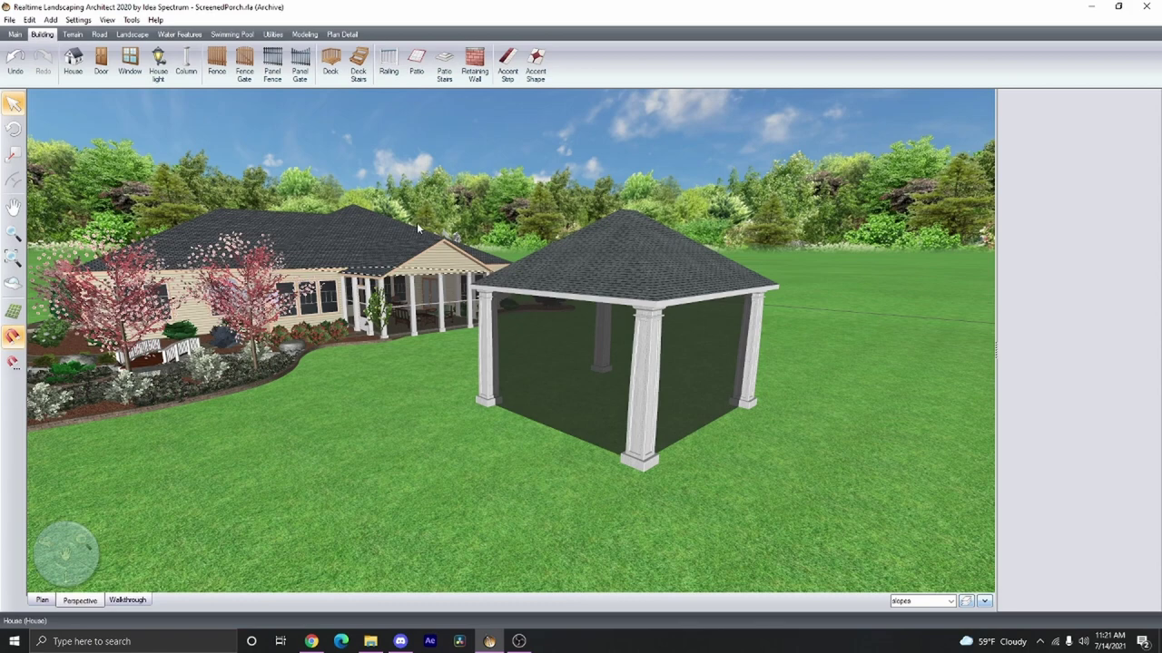
- Add a box on the lawn and size it 1" wide, 10' long and 1" high
{"action": "left_click", "coordinate": [305, 35]}
{"action": "left_click", "coordinate": [71, 62]}
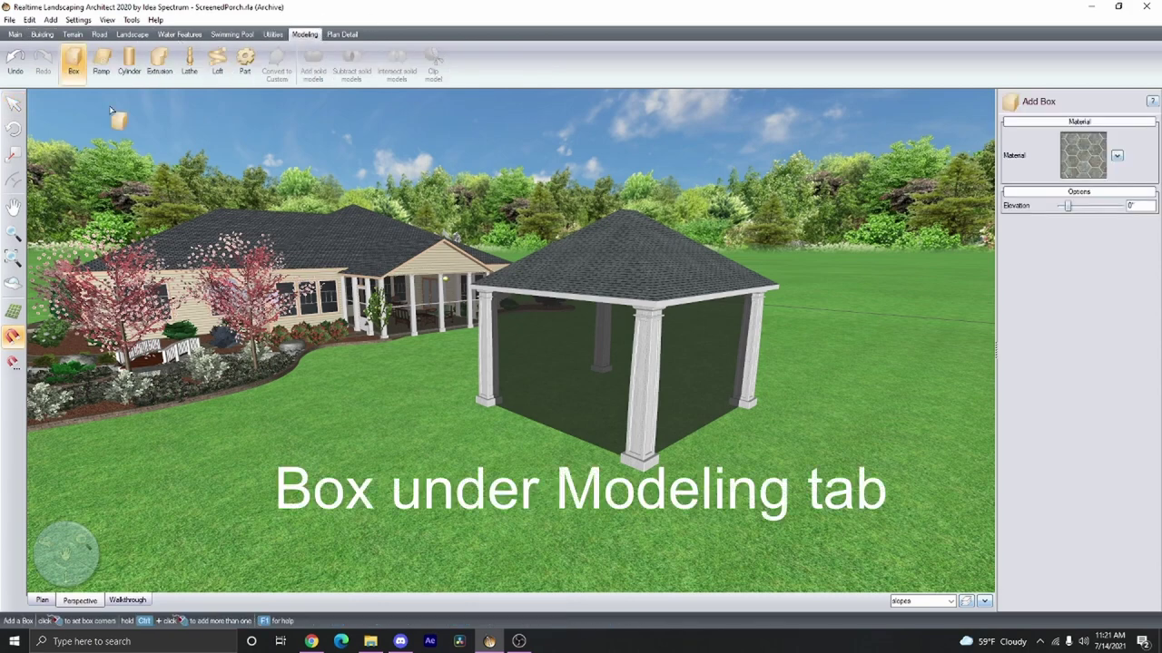
{"action": "left_click", "coordinate": [354, 548]}
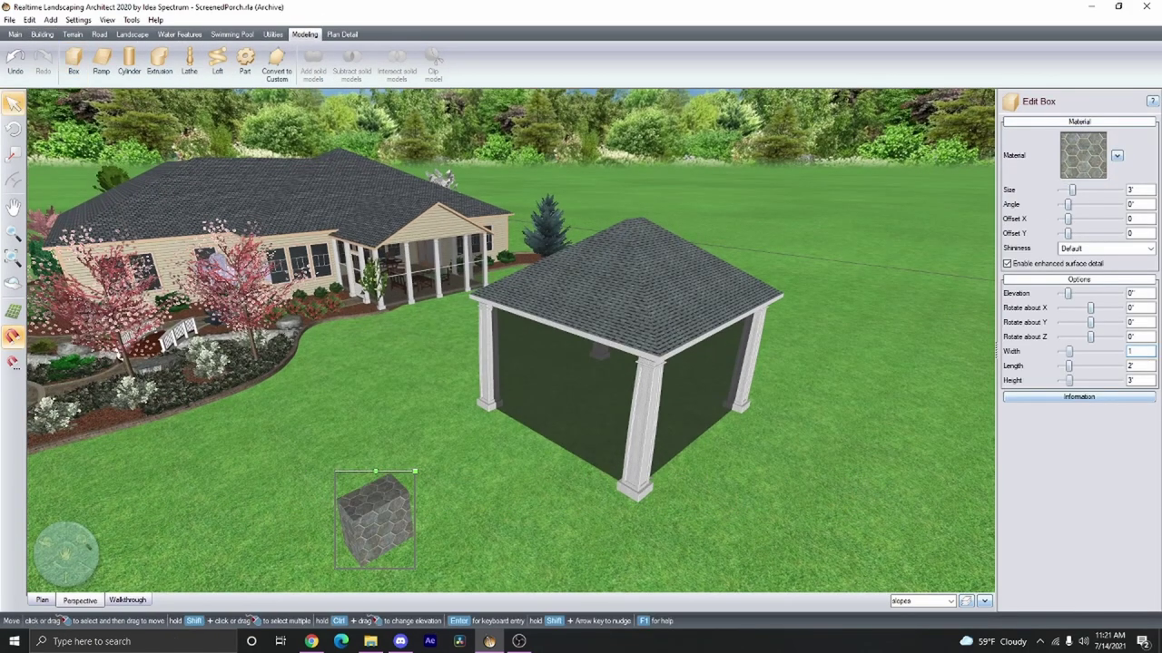
{"action": "left_click", "coordinate": [1143, 365]}
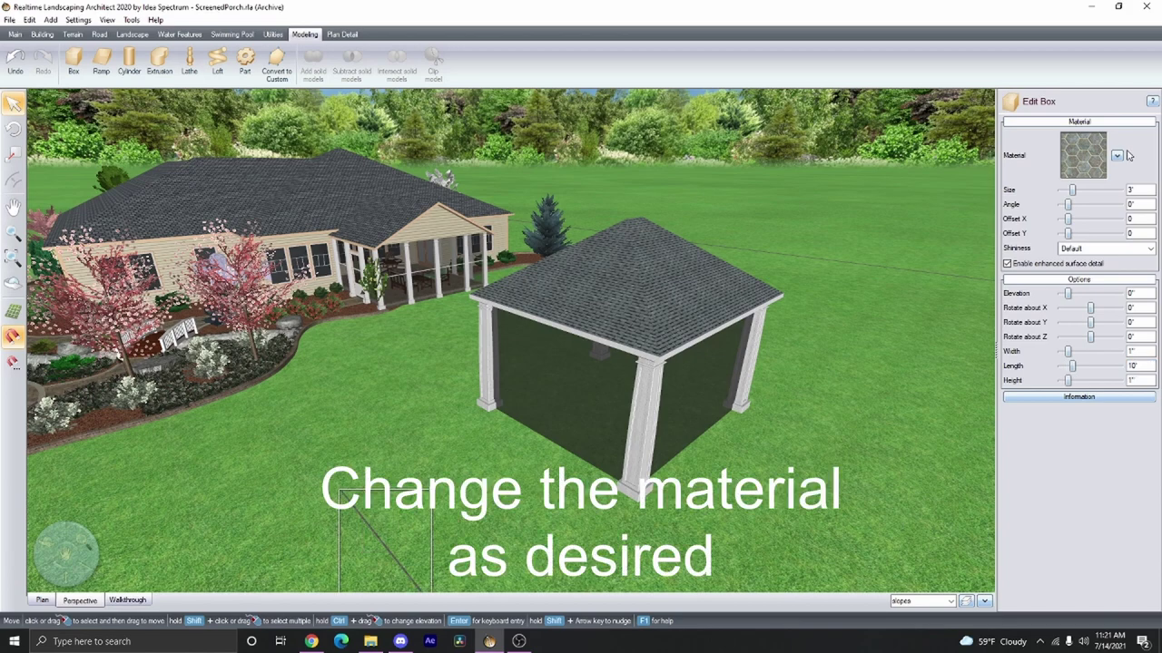
- Make the box solid white and move it onto the screened wall as a rail between two columns
{"action": "left_click", "coordinate": [1118, 157]}
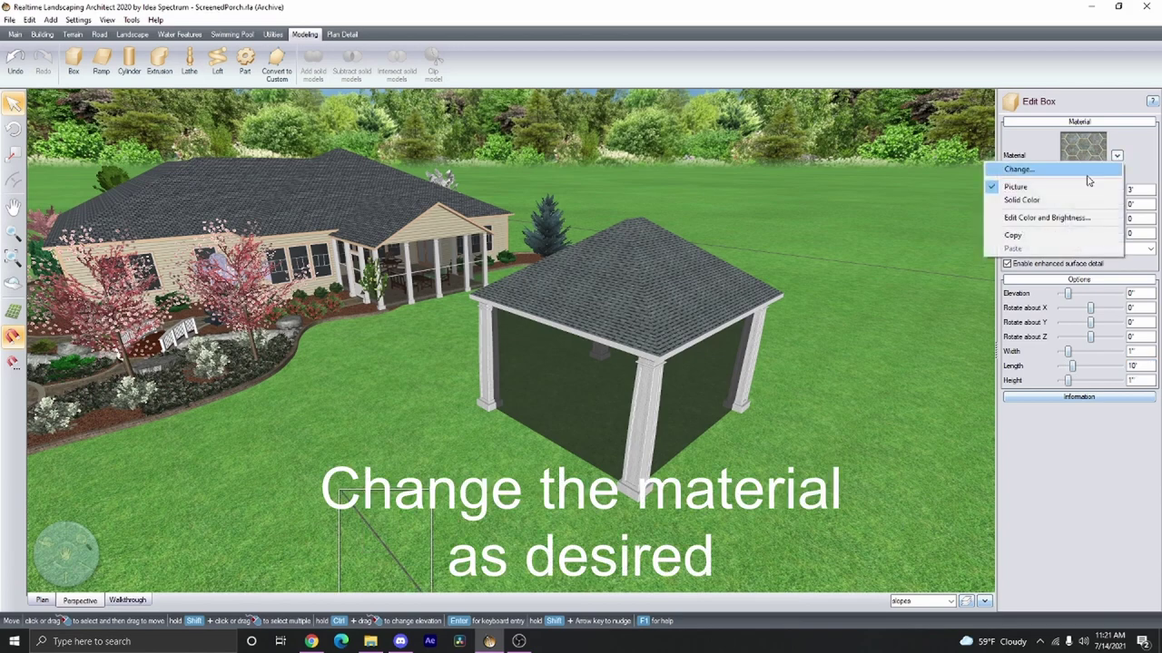
{"action": "left_click", "coordinate": [1024, 204]}
{"action": "left_click", "coordinate": [468, 401]}
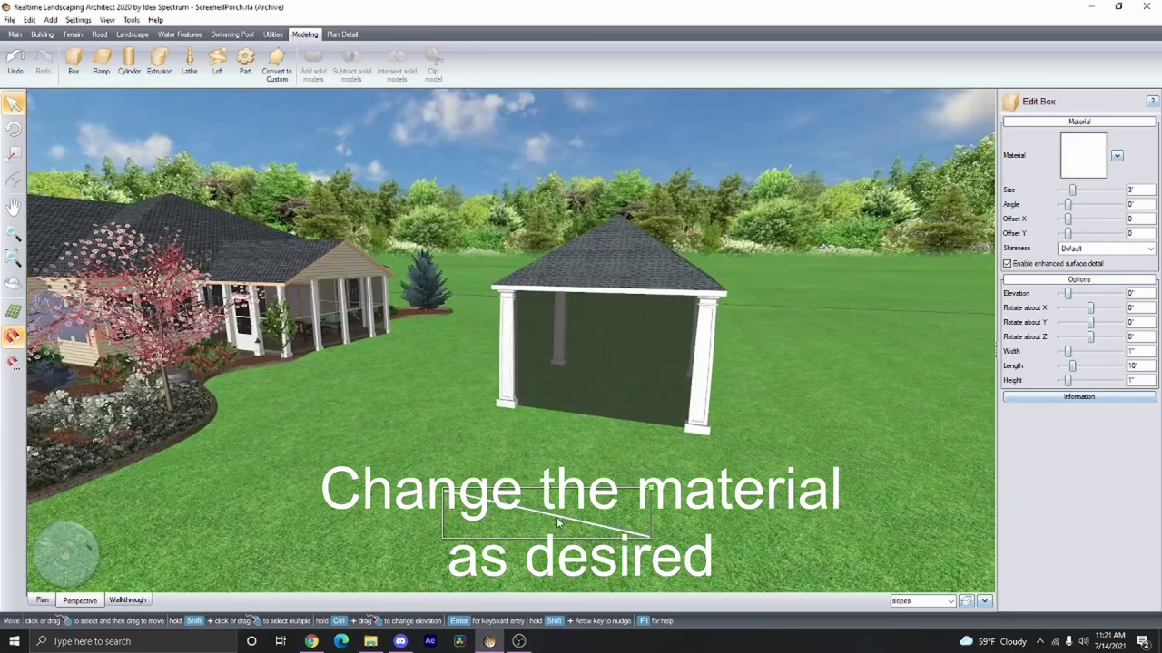
{"action": "left_click_drag", "start_coordinate": [613, 416], "coordinate": [603, 370]}
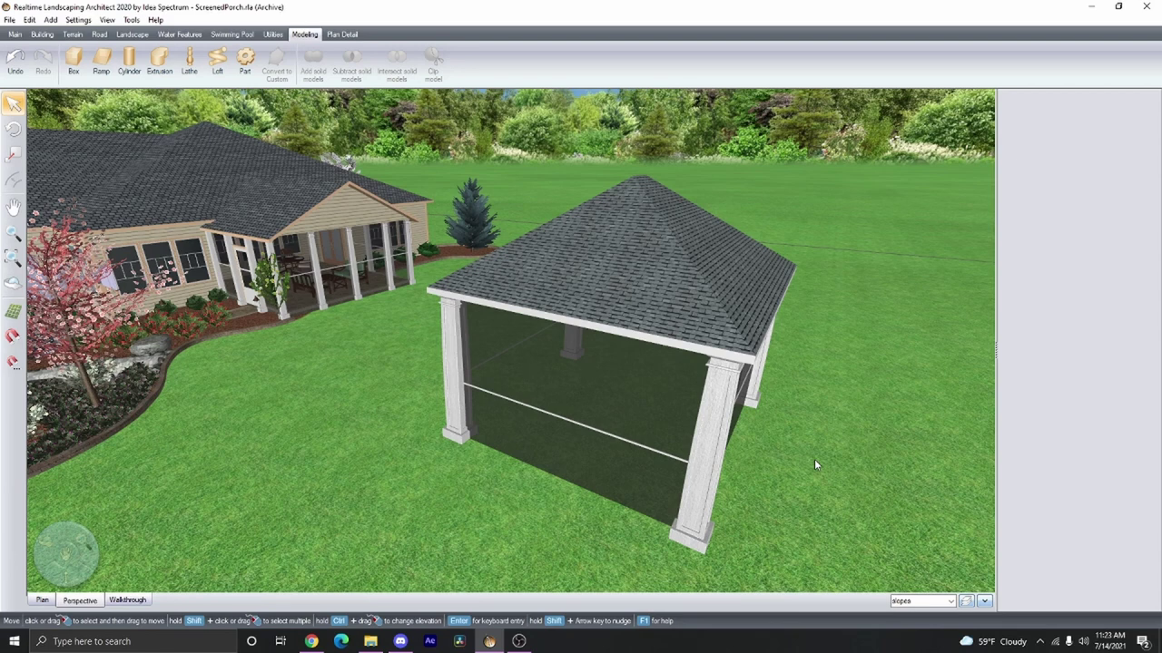
- Place a door on the existing house's wall beside its screened porch
{"action": "left_click", "coordinate": [41, 34]}
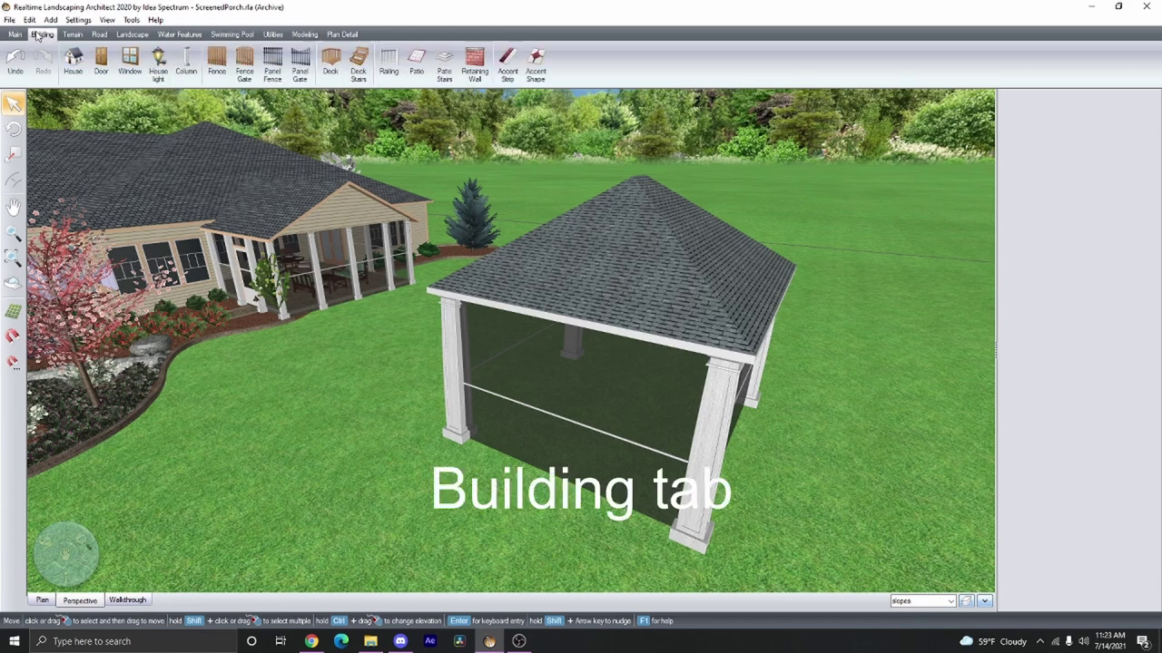
{"action": "left_click", "coordinate": [101, 63]}
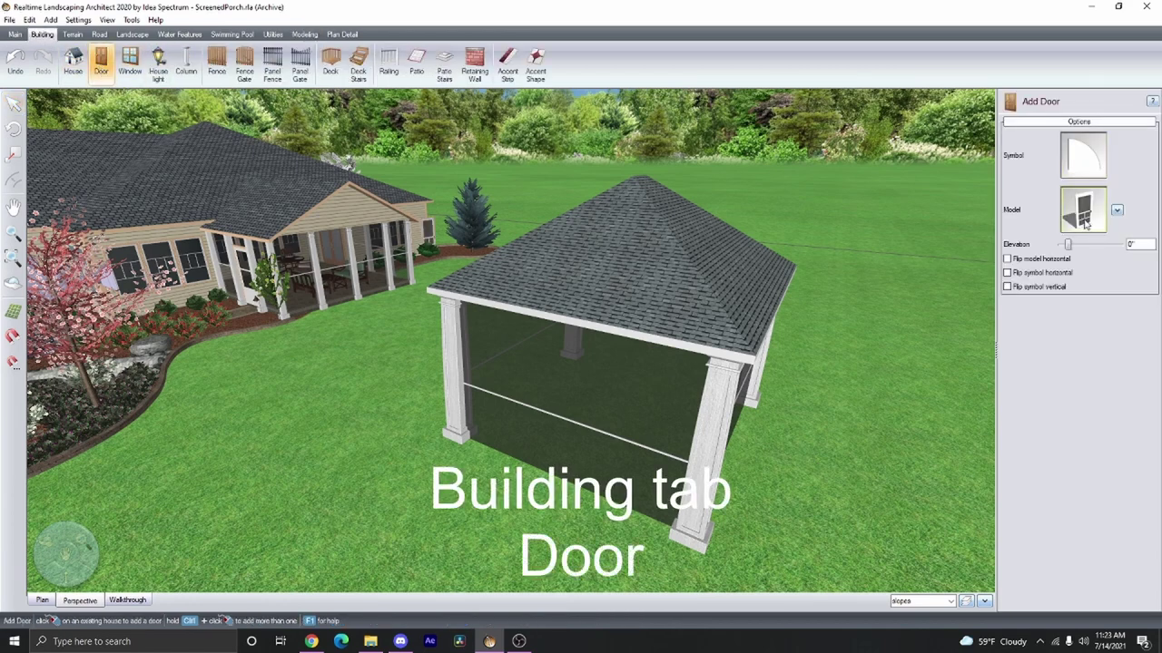
{"action": "left_click", "coordinate": [173, 277]}
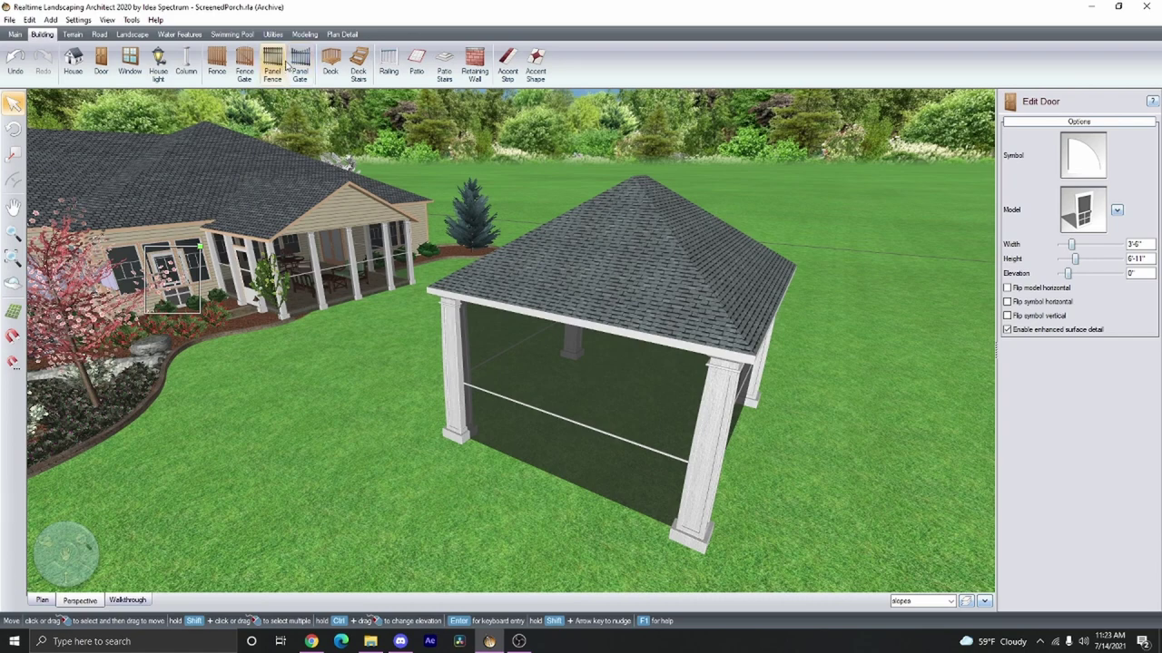
- Convert the placed door to a custom model and move it off the house wall onto the lawn near the new porch
{"action": "left_click", "coordinate": [305, 35]}
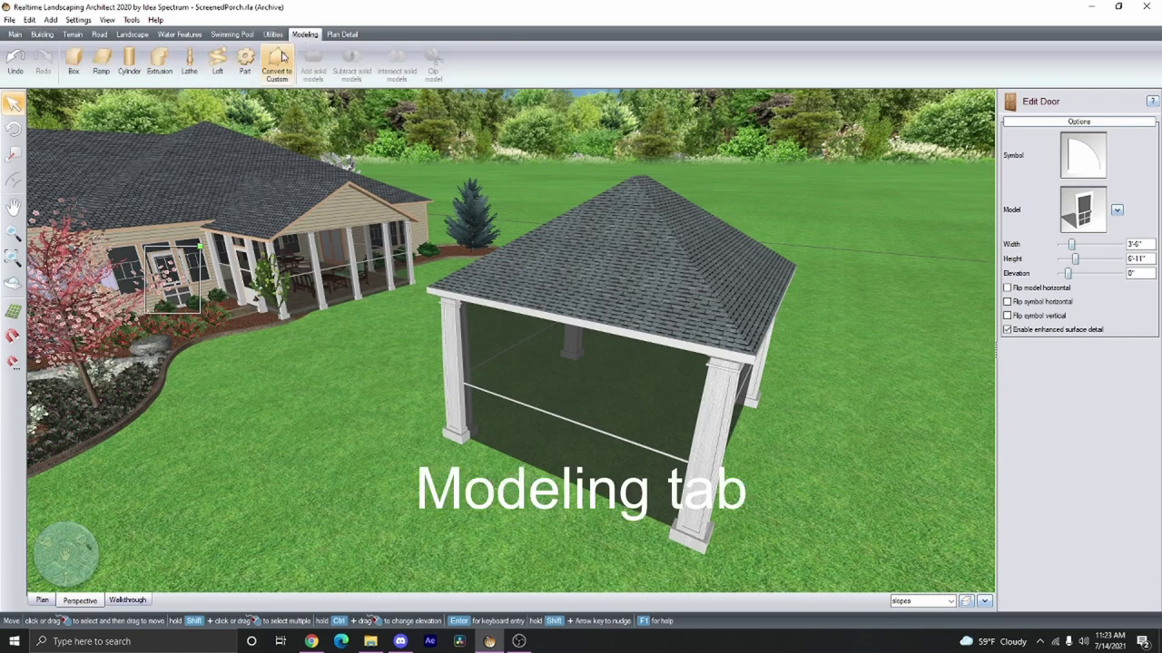
{"action": "left_click", "coordinate": [277, 62]}
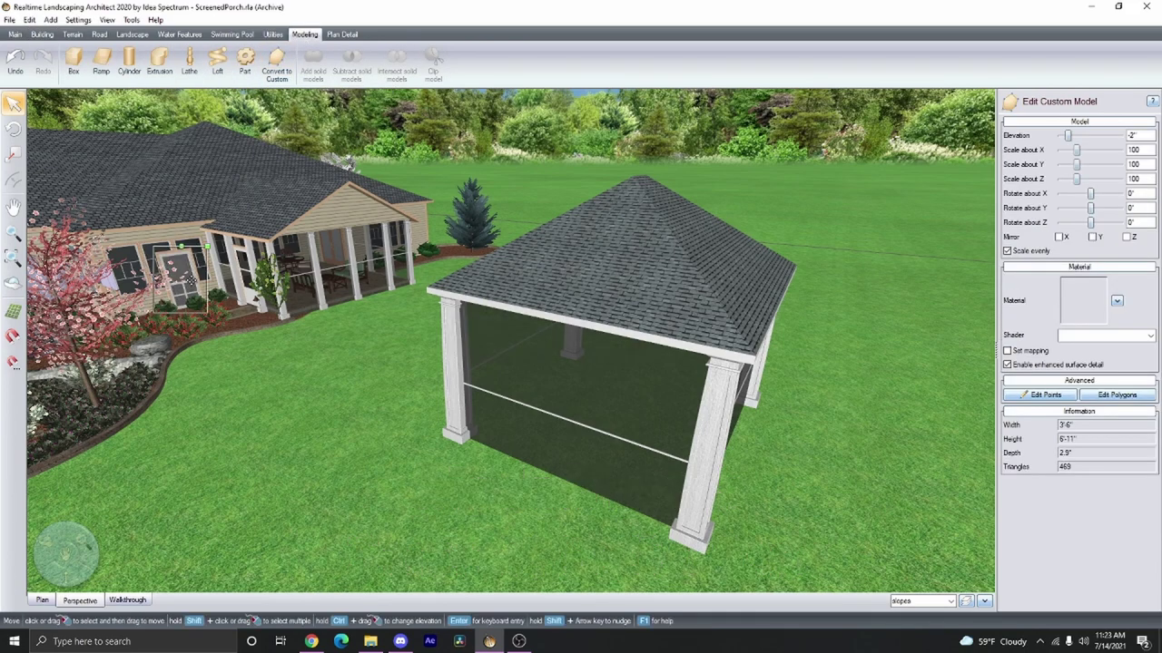
{"action": "left_click_drag", "start_coordinate": [311, 447], "coordinate": [335, 444]}
{"action": "left_click_drag", "start_coordinate": [321, 397], "coordinate": [404, 459]}
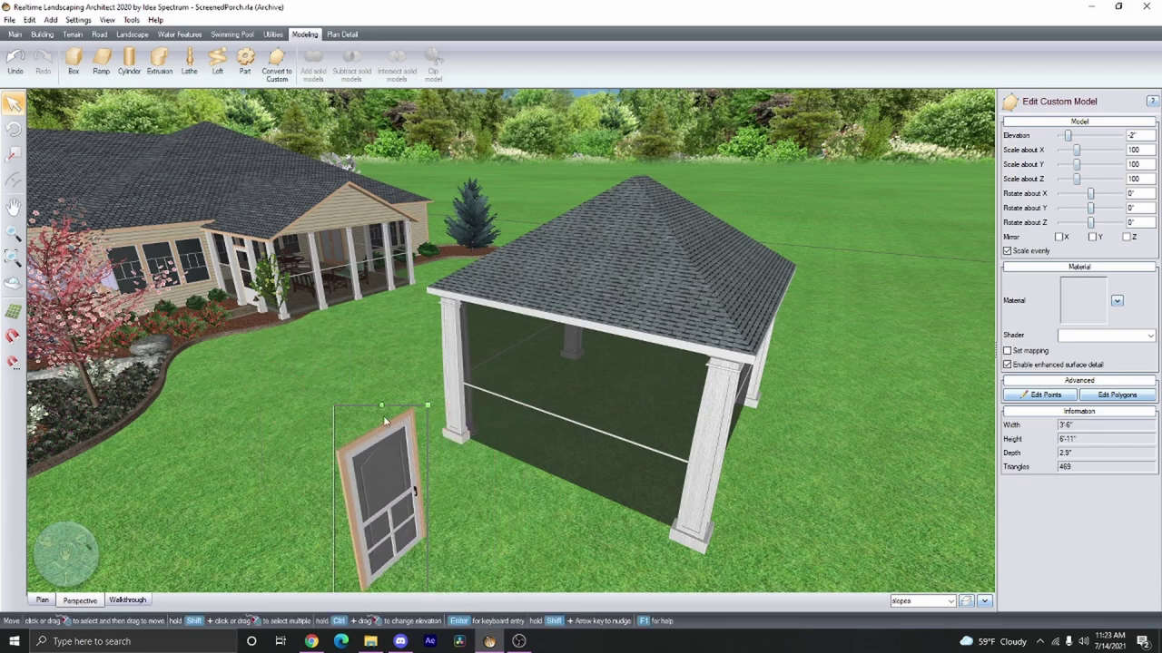
- Rotate the door model to -90° about Y and set it into the screened wall between the two front columns
{"action": "left_click_drag", "start_coordinate": [381, 407], "coordinate": [467, 432]}
{"action": "left_click_drag", "start_coordinate": [377, 534], "coordinate": [553, 453]}
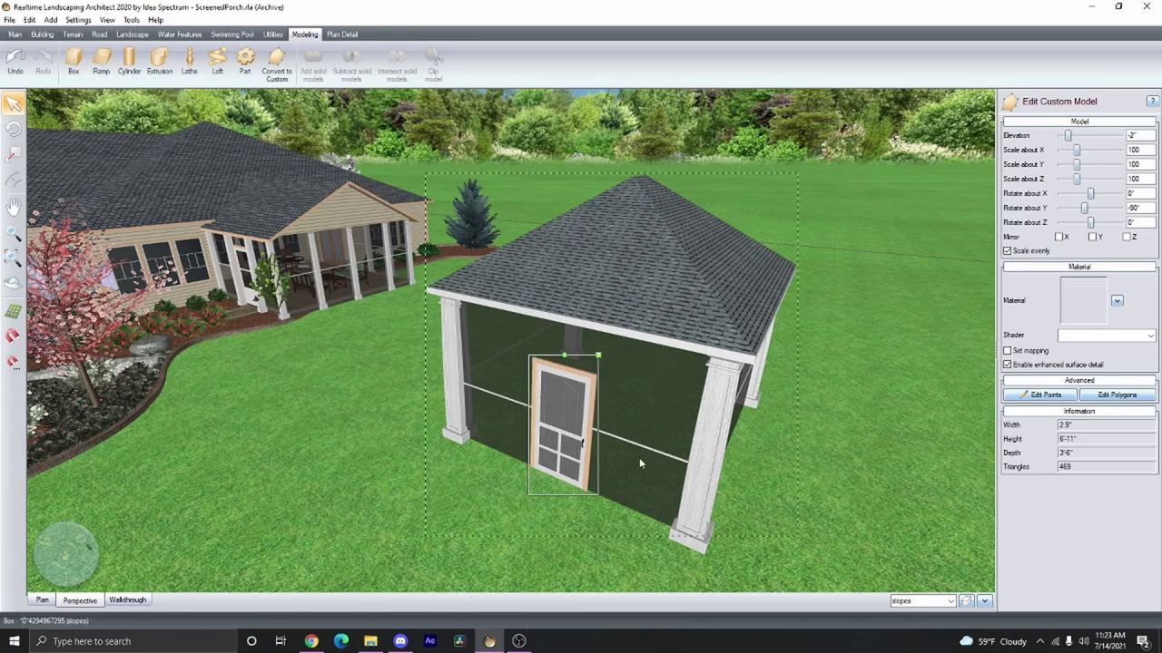
- Edit the door model's polygons, selecting the panel surfaces inside its frame and deleting them to leave open screen areas
{"action": "scroll", "coordinate": [681, 455], "scroll_direction": "up", "scroll_amount": 3}
{"action": "scroll", "coordinate": [502, 324], "scroll_direction": "up", "scroll_amount": 5}
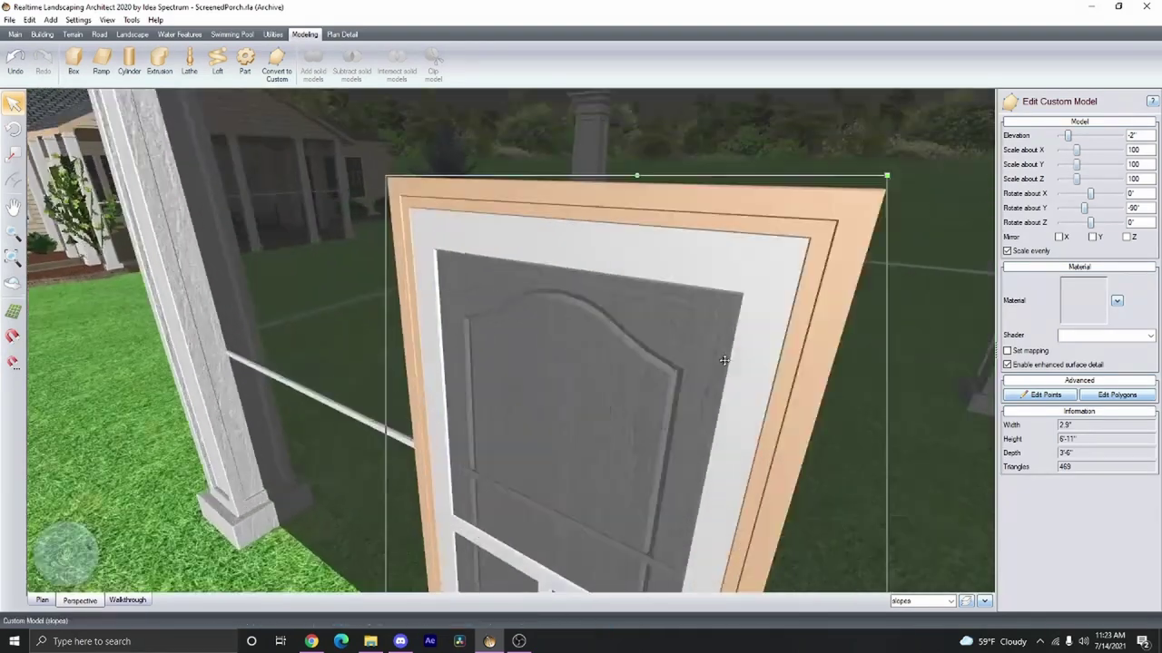
{"action": "left_click", "coordinate": [1117, 394]}
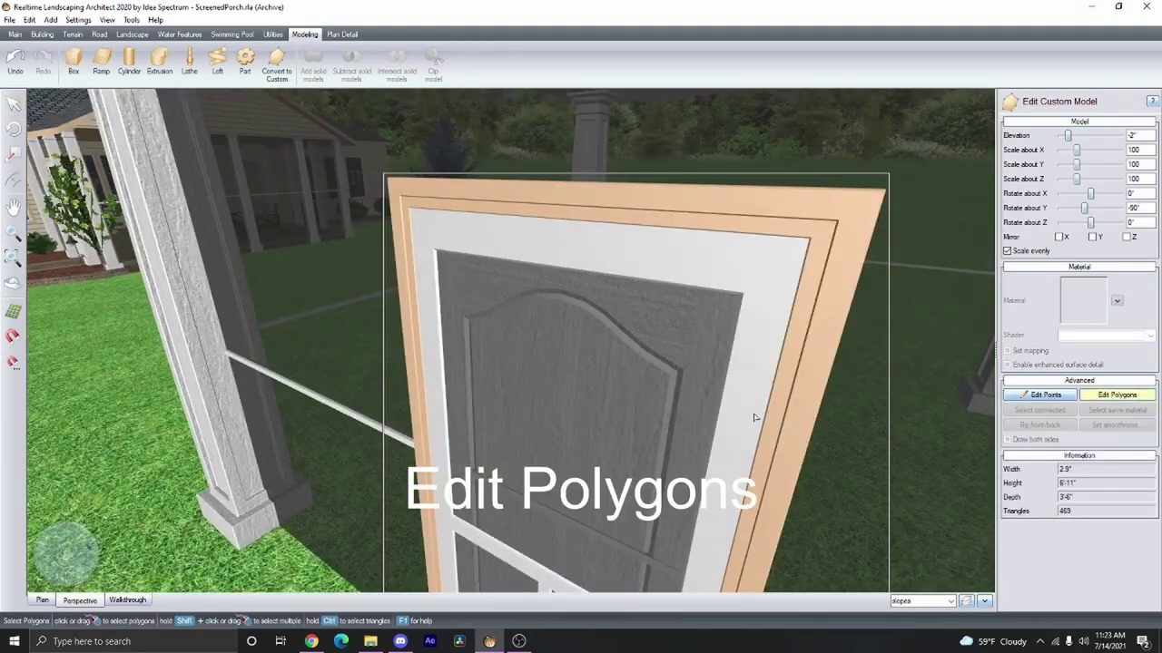
{"action": "scroll", "coordinate": [729, 402], "scroll_direction": "up", "scroll_amount": 5}
{"action": "middle_click_drag", "start_coordinate": [708, 389], "coordinate": [677, 428]}
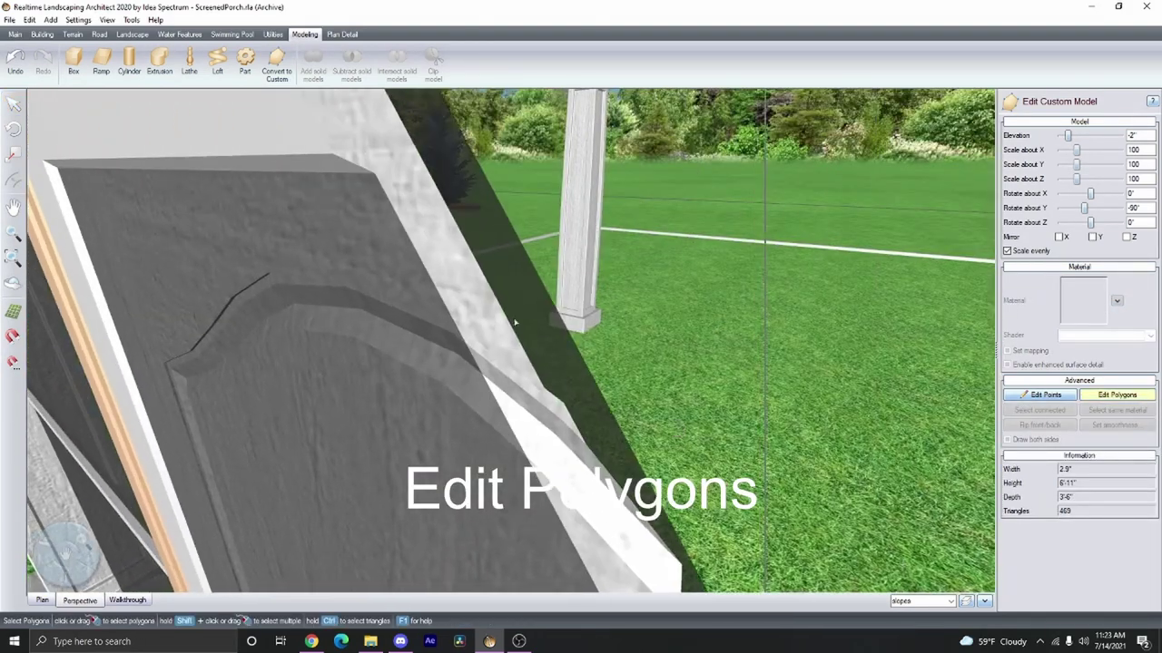
{"action": "left_click", "coordinate": [394, 293]}
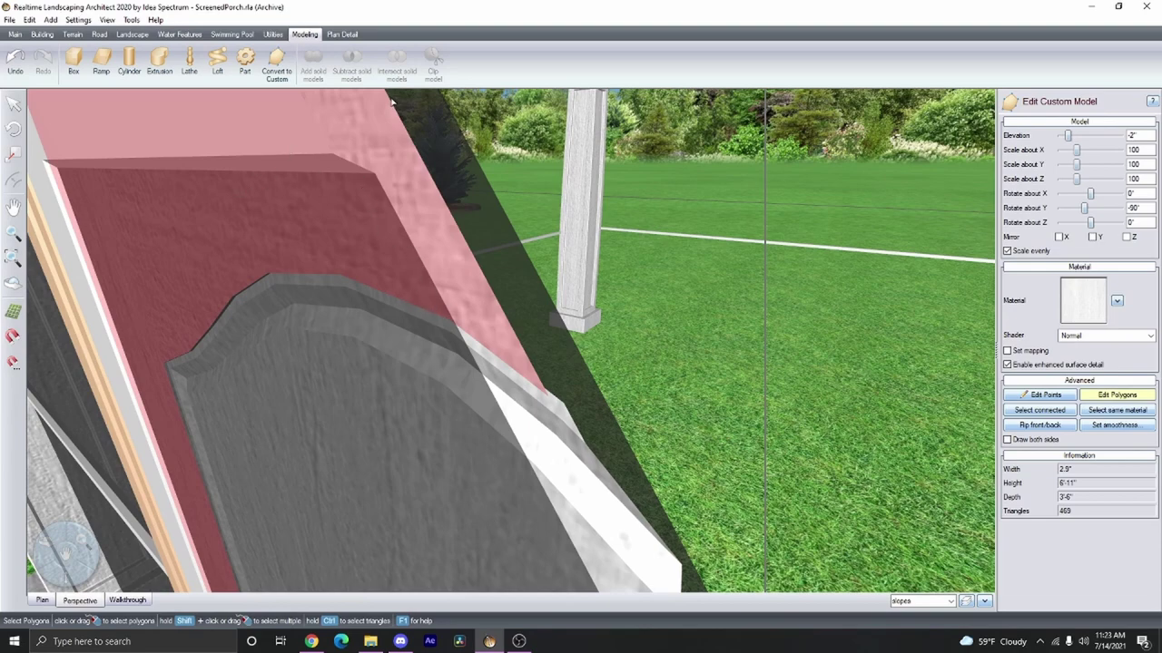
{"action": "scroll", "coordinate": [494, 404], "scroll_direction": "down", "scroll_amount": 10}
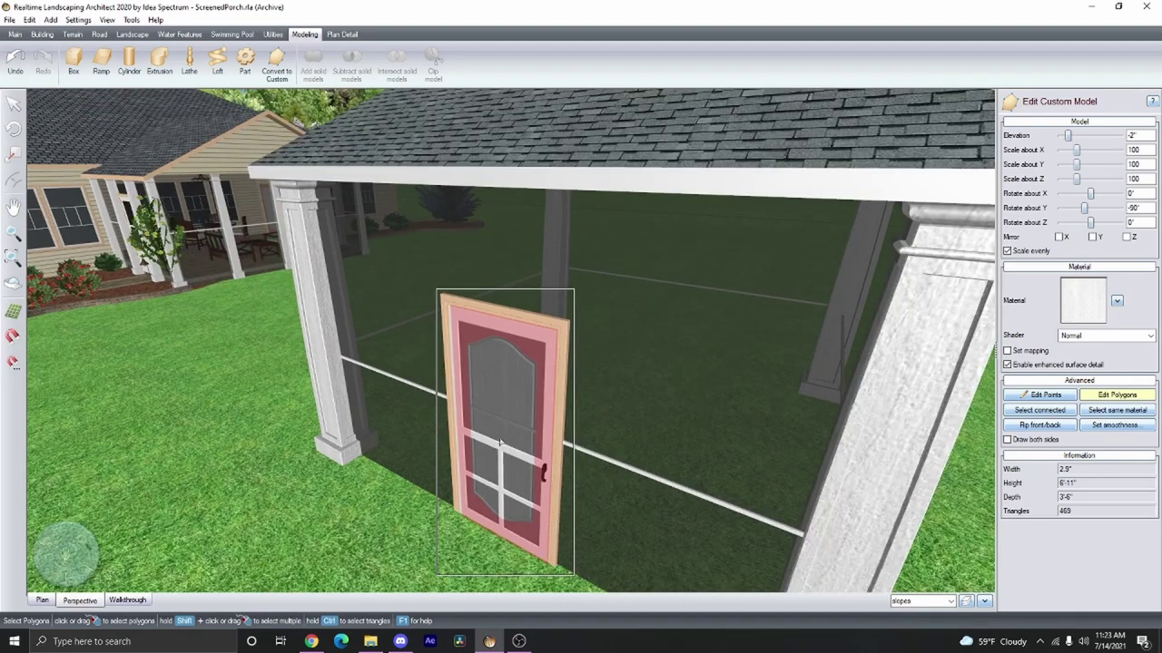
{"action": "left_click", "coordinate": [1054, 416]}
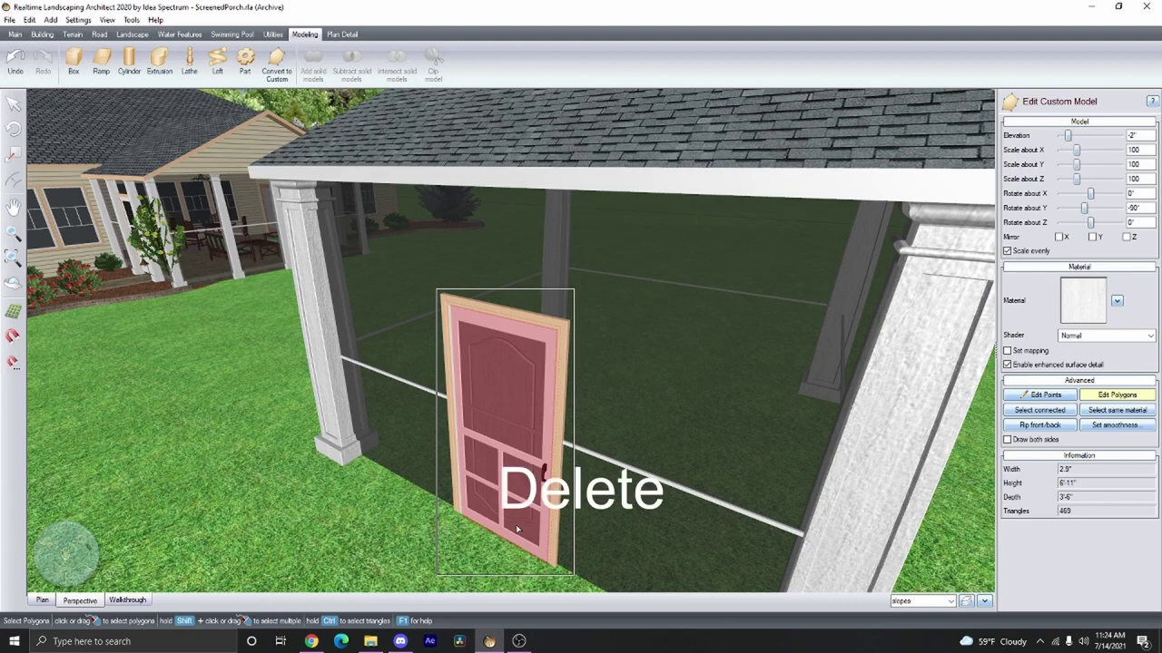
{"action": "key", "text": "Delete"}
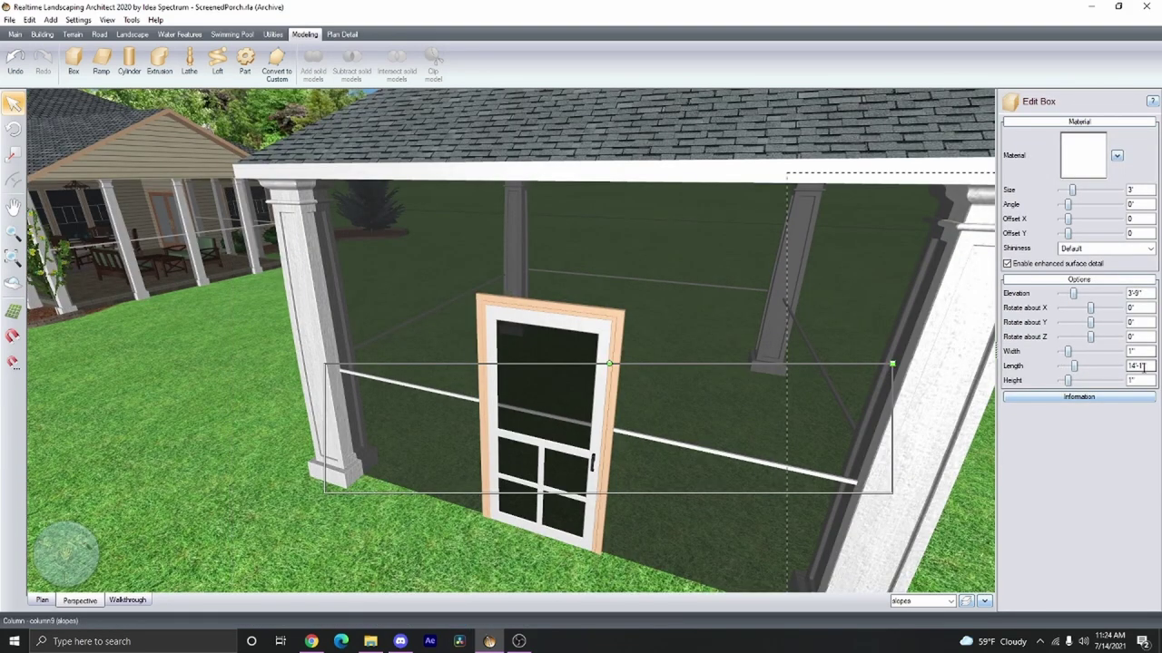
- Set the length of the rail crossing the door to 8'
{"action": "left_click", "coordinate": [1137, 367]}
{"action": "type", "text": "8"}
{"action": "key", "text": "Return"}
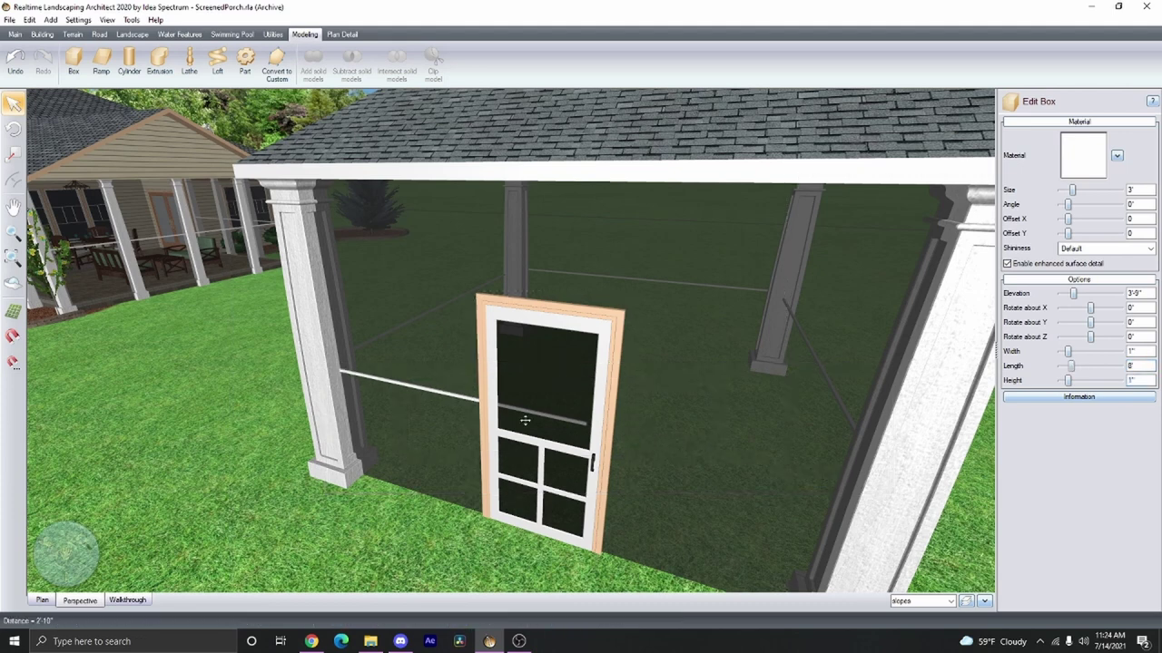
- Move the rail piece to the door's handle side and set its length to 6' to span from door to column
{"action": "left_click_drag", "start_coordinate": [497, 415], "coordinate": [760, 428]}
{"action": "left_click", "coordinate": [1136, 367]}
{"action": "type", "text": "6"}
{"action": "key", "text": "Tab"}
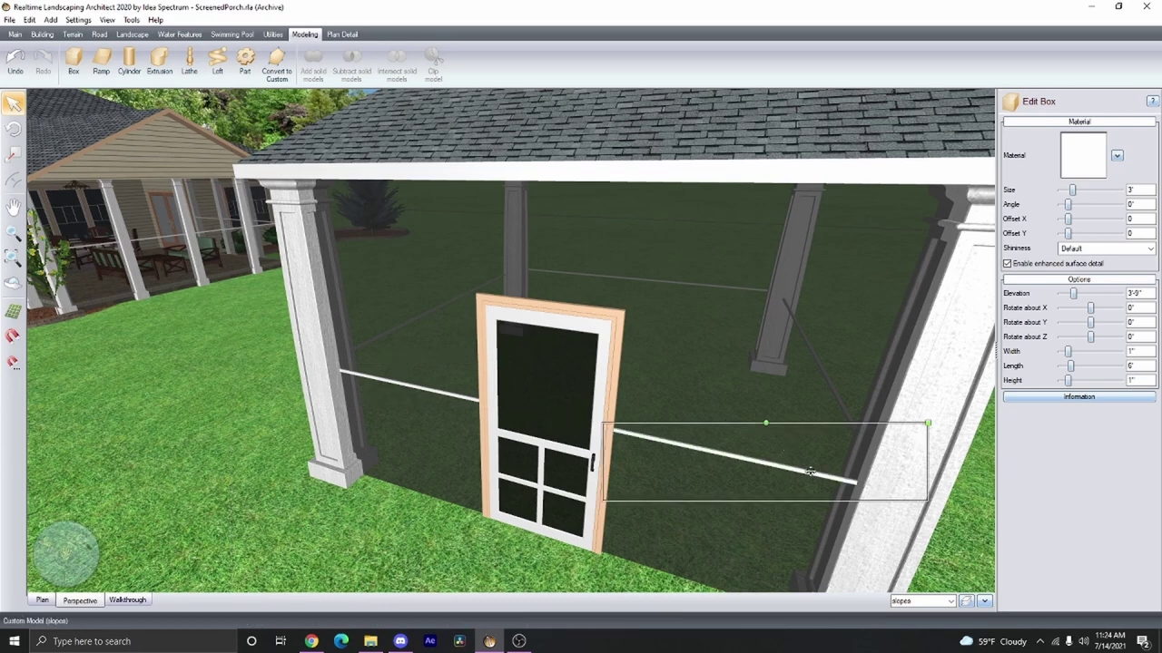
{"action": "left_click", "coordinate": [198, 493]}
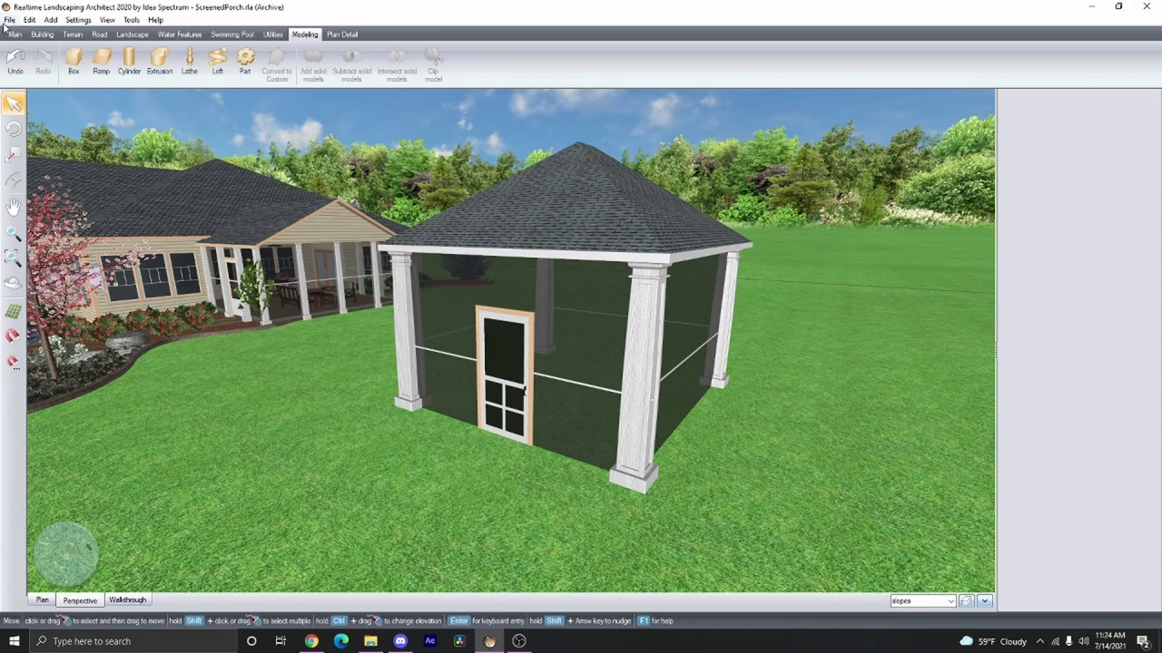
- Draw a straight retaining wall along the base of the porch's side screen between two columns and nudge it into line
{"action": "left_click", "coordinate": [42, 34]}
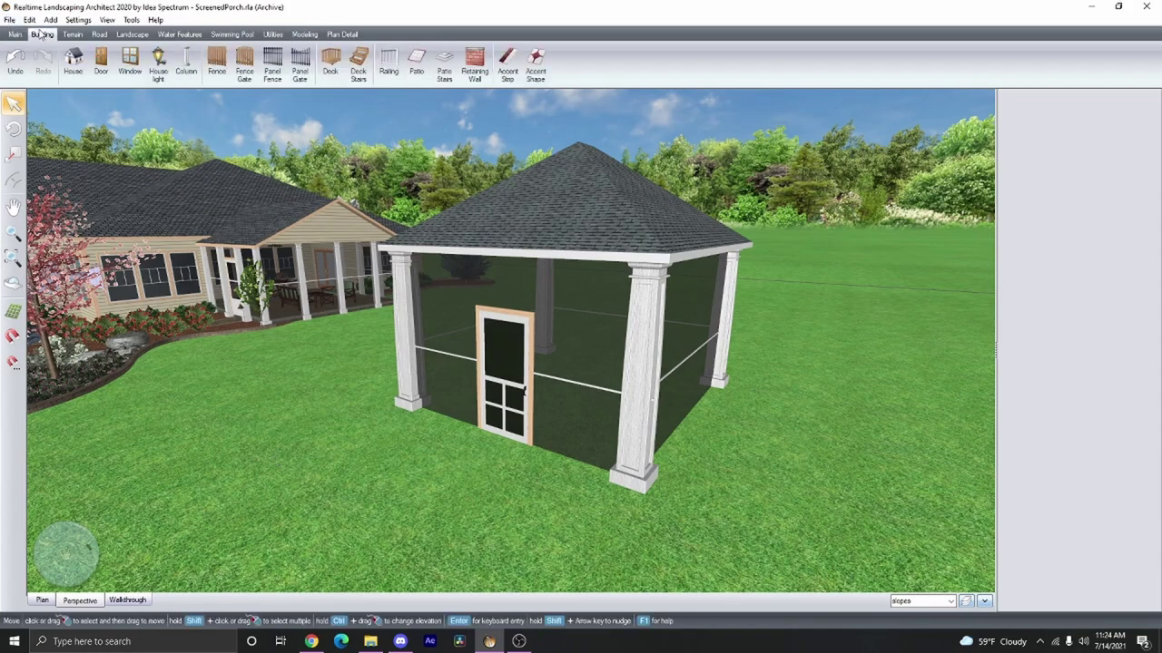
{"action": "left_click", "coordinate": [475, 63]}
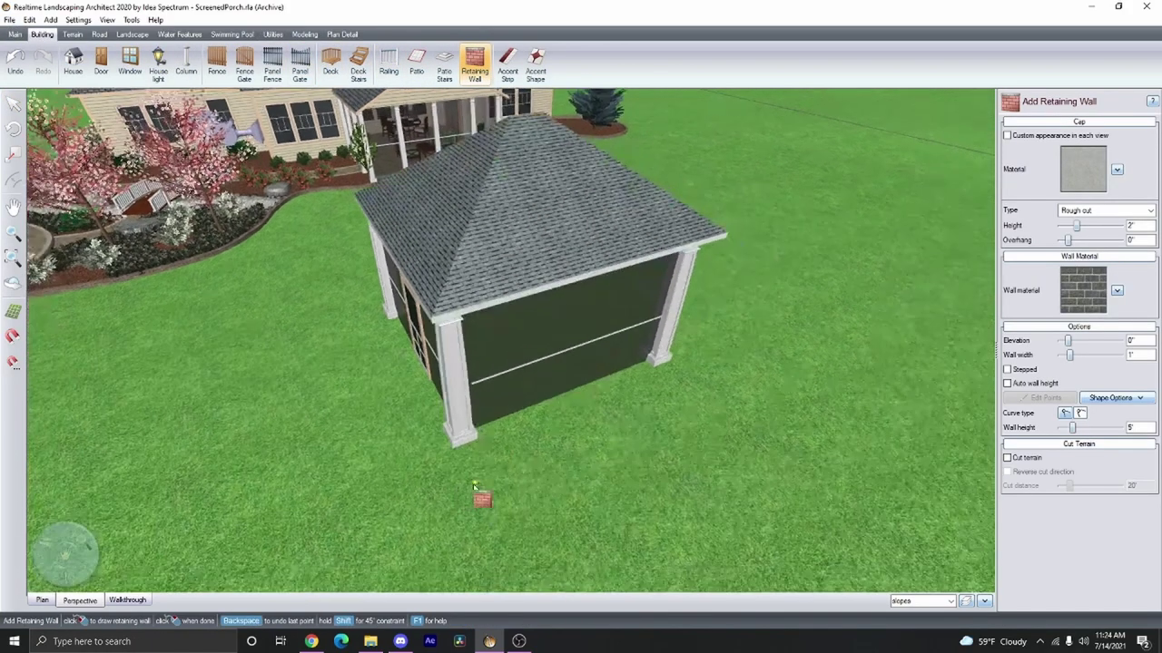
{"action": "left_click", "coordinate": [477, 434]}
{"action": "double_click", "coordinate": [666, 377]}
{"action": "left_click_drag", "start_coordinate": [544, 381], "coordinate": [552, 384]}
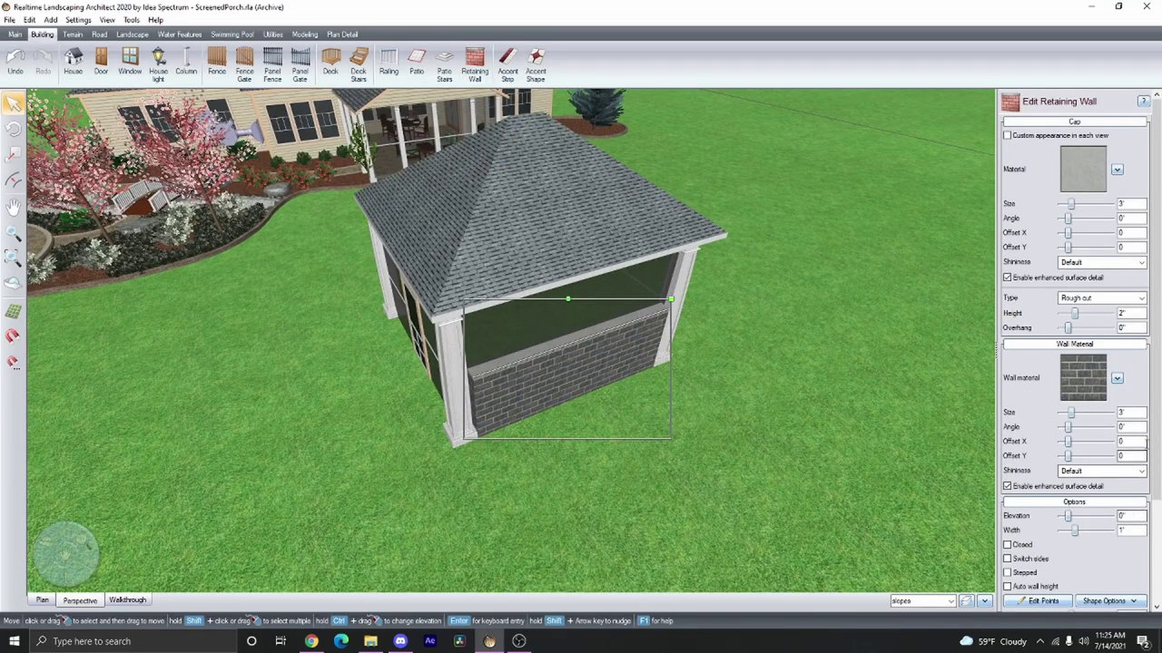
{"action": "scroll", "coordinate": [1145, 444], "scroll_direction": "down", "scroll_amount": 1}
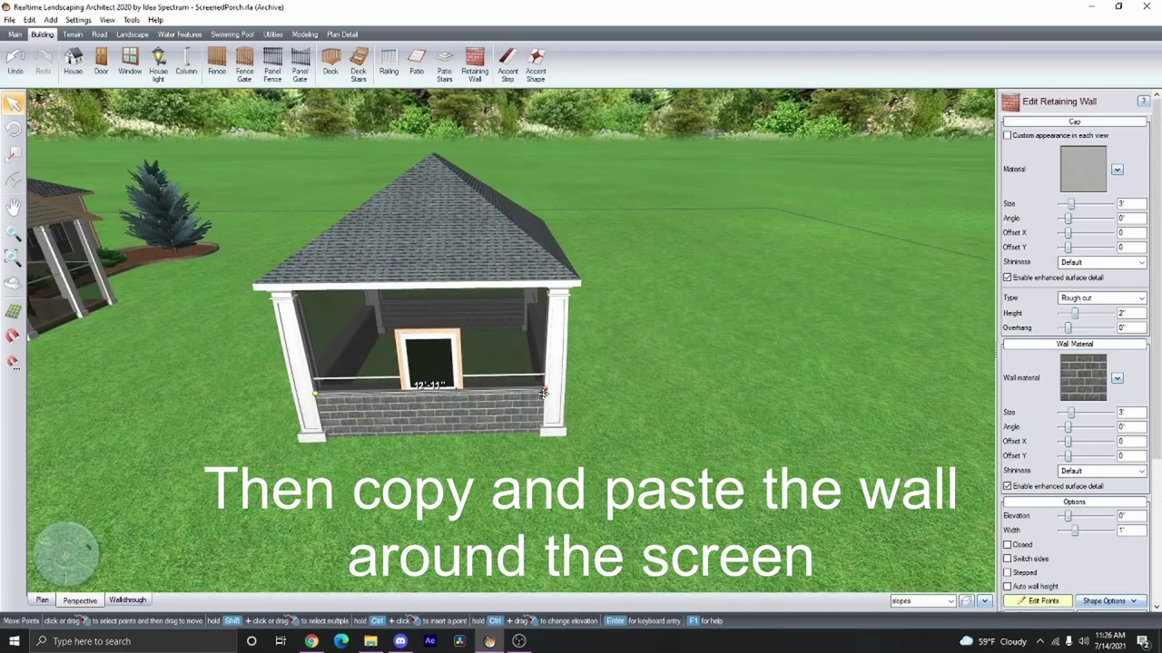
- Adjust the end points of the retaining wall on the door side so wall sections flank the door and leave the doorway clear
{"action": "left_click_drag", "start_coordinate": [400, 404], "coordinate": [400, 425]}
{"action": "left_click_drag", "start_coordinate": [499, 428], "coordinate": [558, 429]}
{"action": "left_click", "coordinate": [581, 499]}
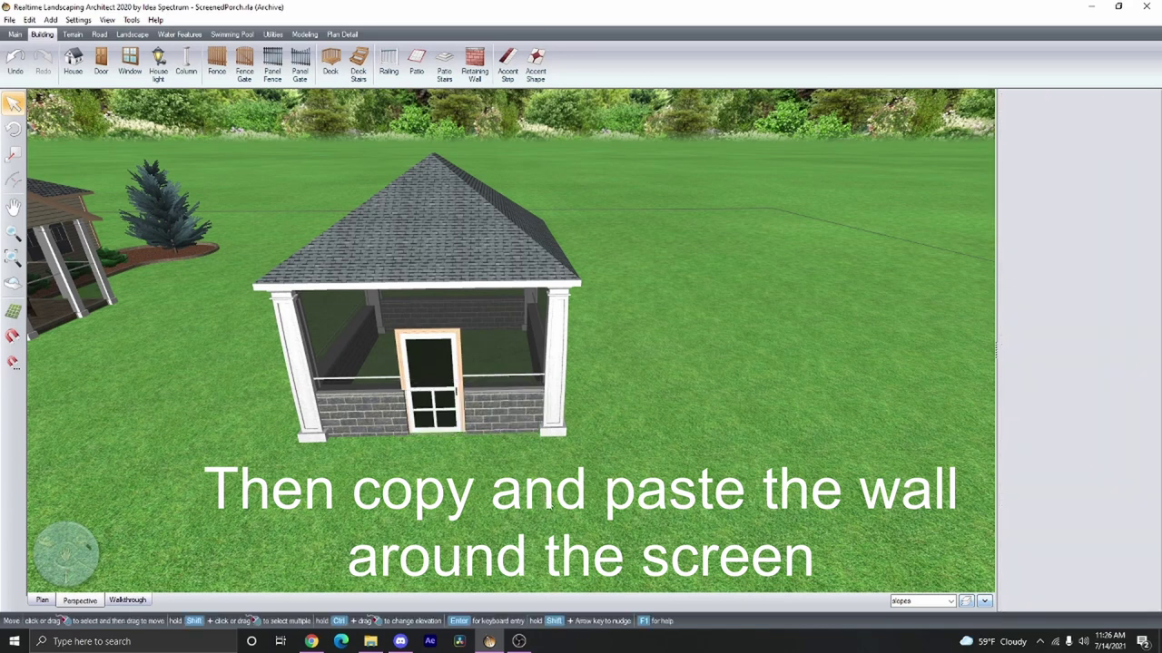
{"action": "right_click_drag", "start_coordinate": [581, 500], "coordinate": [521, 506]}
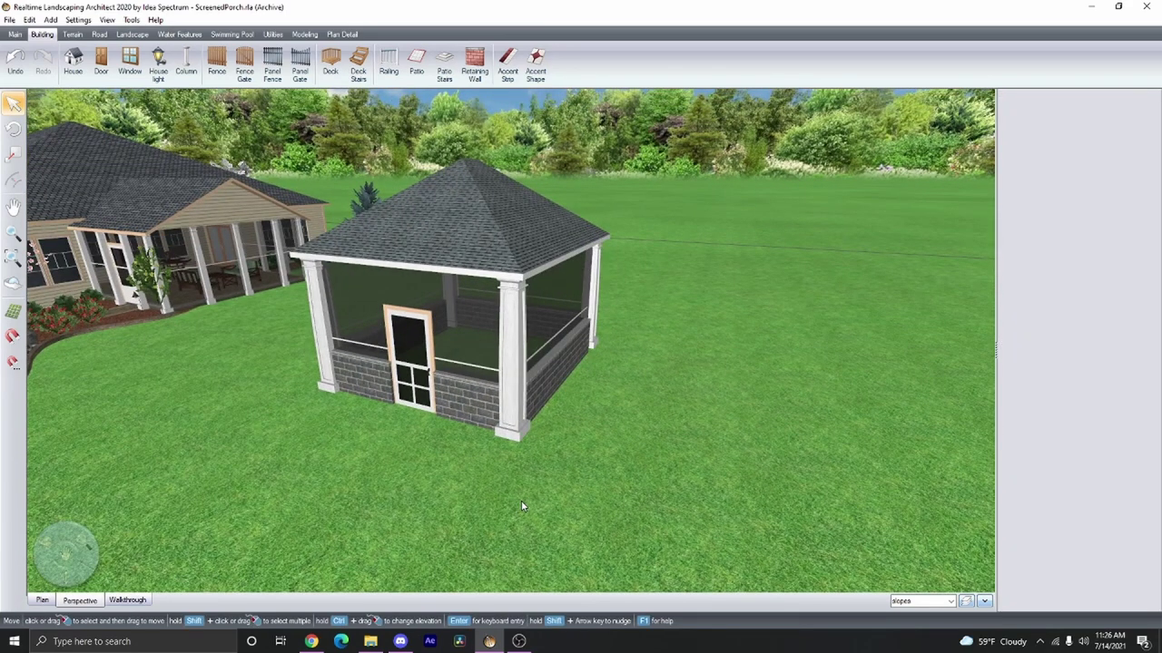